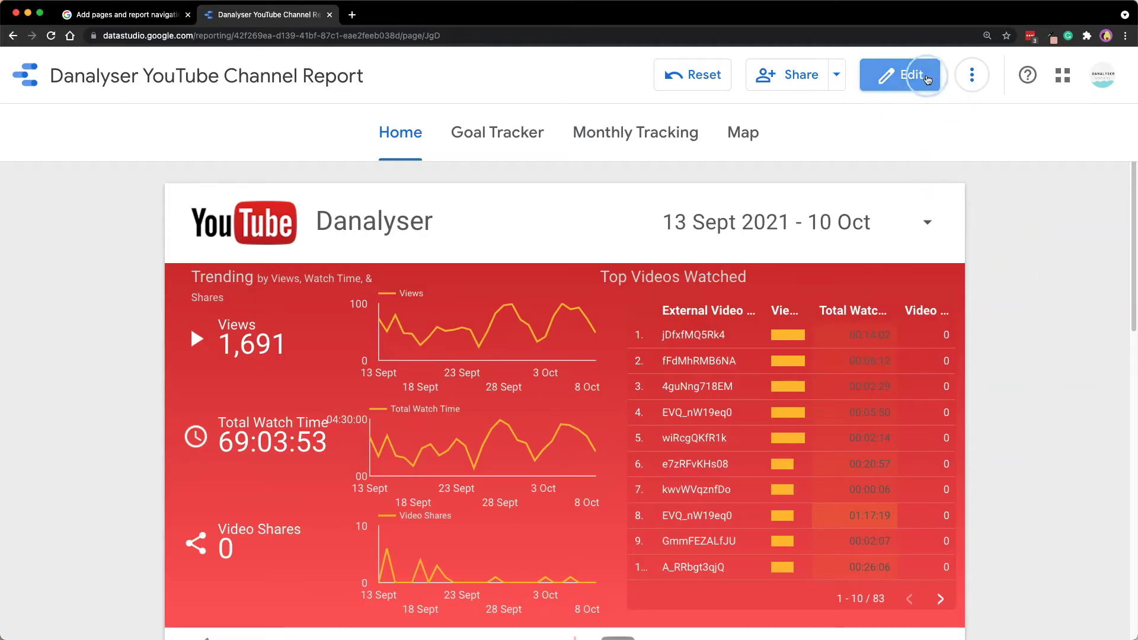
- Switch the Danalyser report into edit mode and open the Report Pages list
click(910, 76)
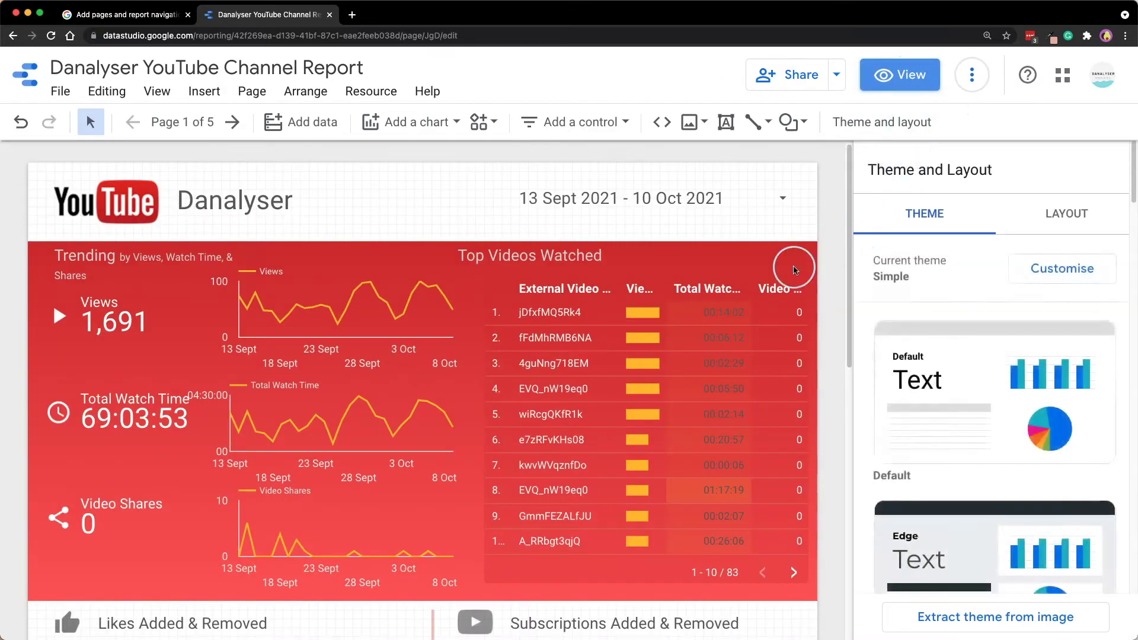
click(188, 129)
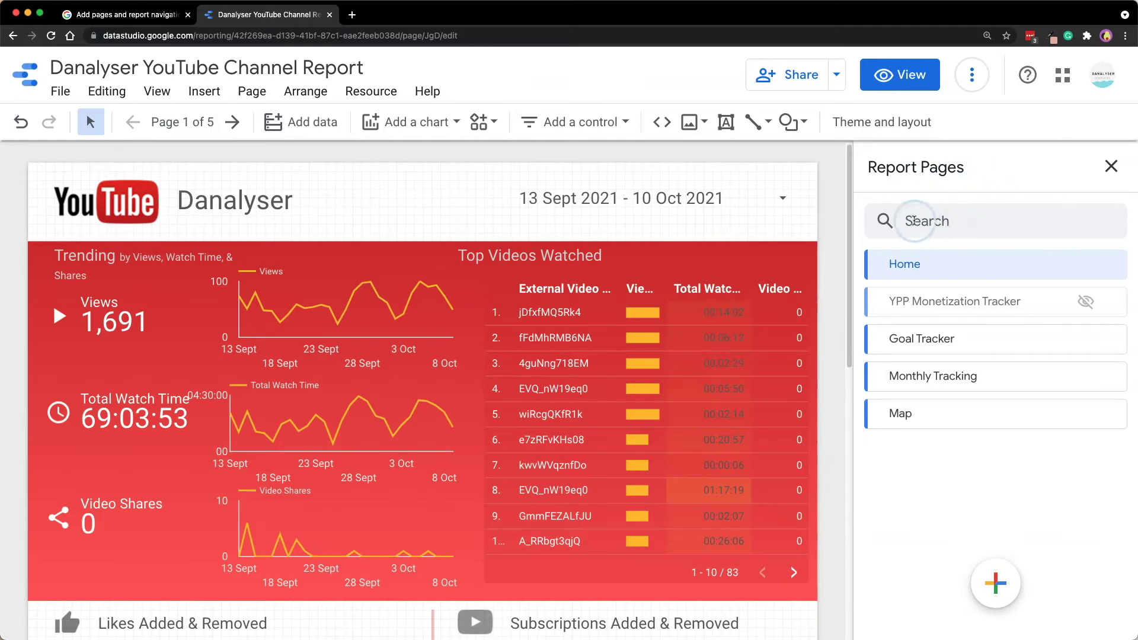
- Filter the Report Pages list with the search term 'mo'
click(922, 218)
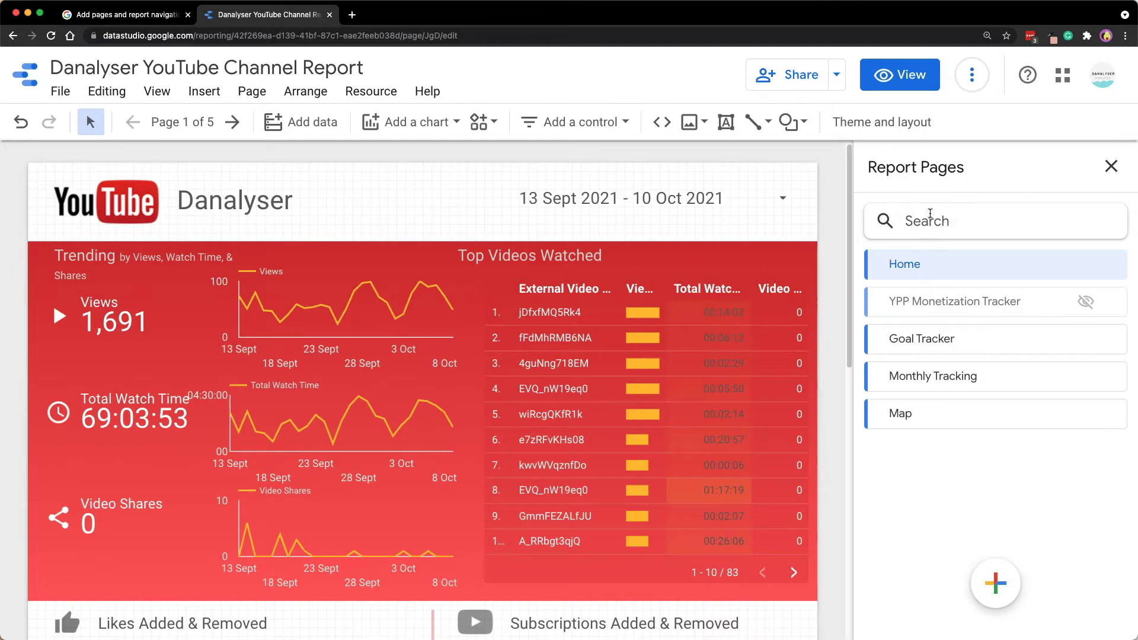
text(mo)
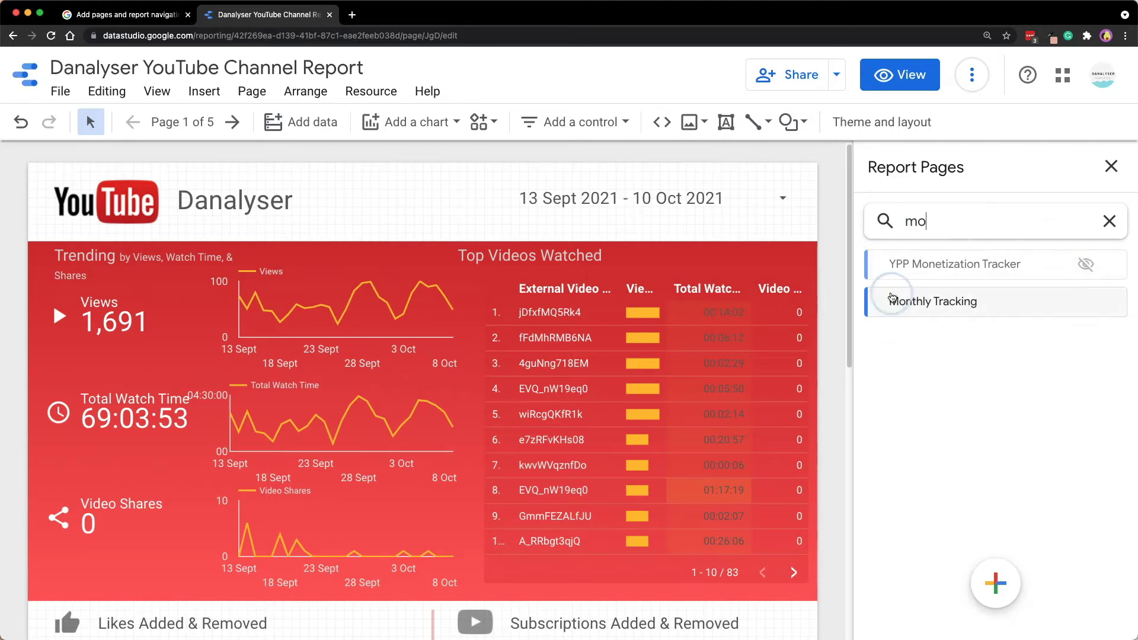
click(1099, 270)
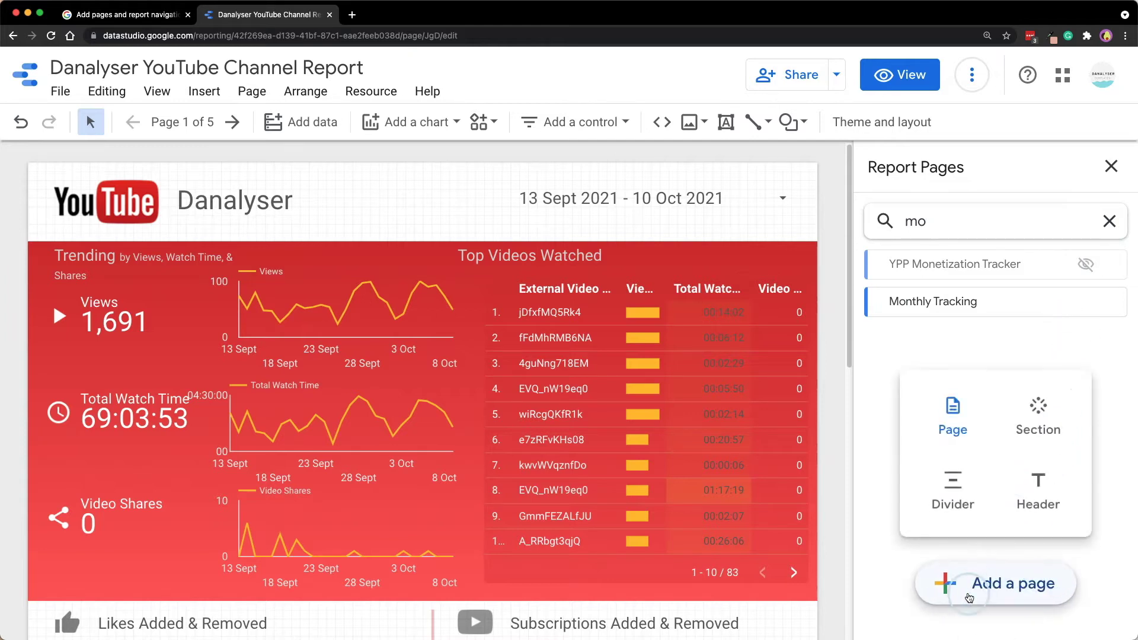
- Expand 'Add a page' to reveal the Page, Section, Divider and Header options
mouse_move(1008, 586)
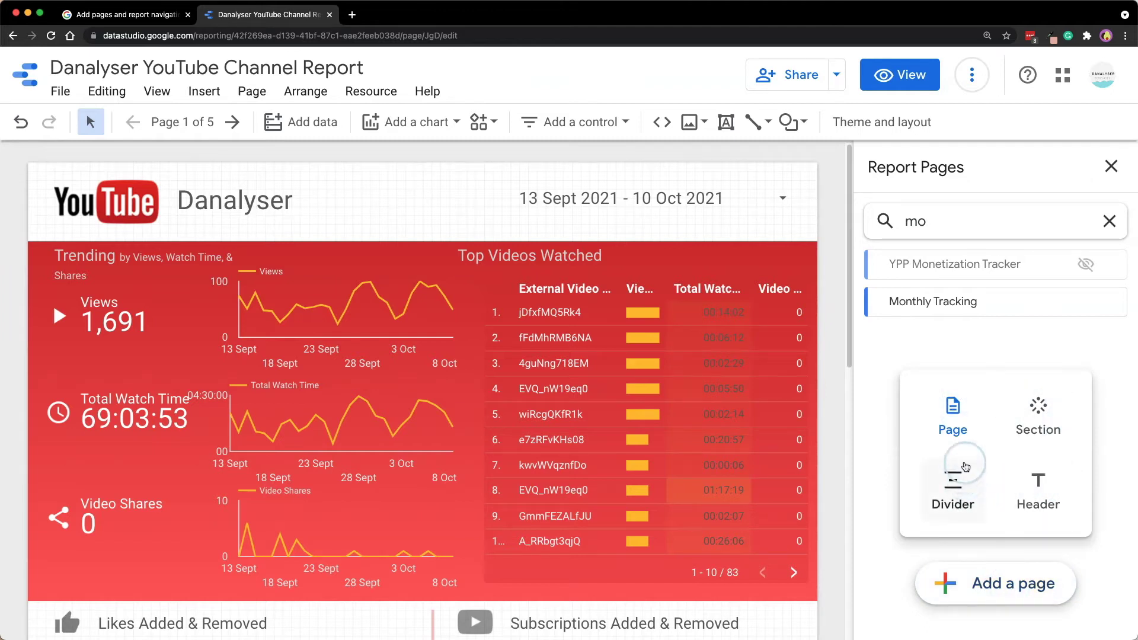
click(966, 431)
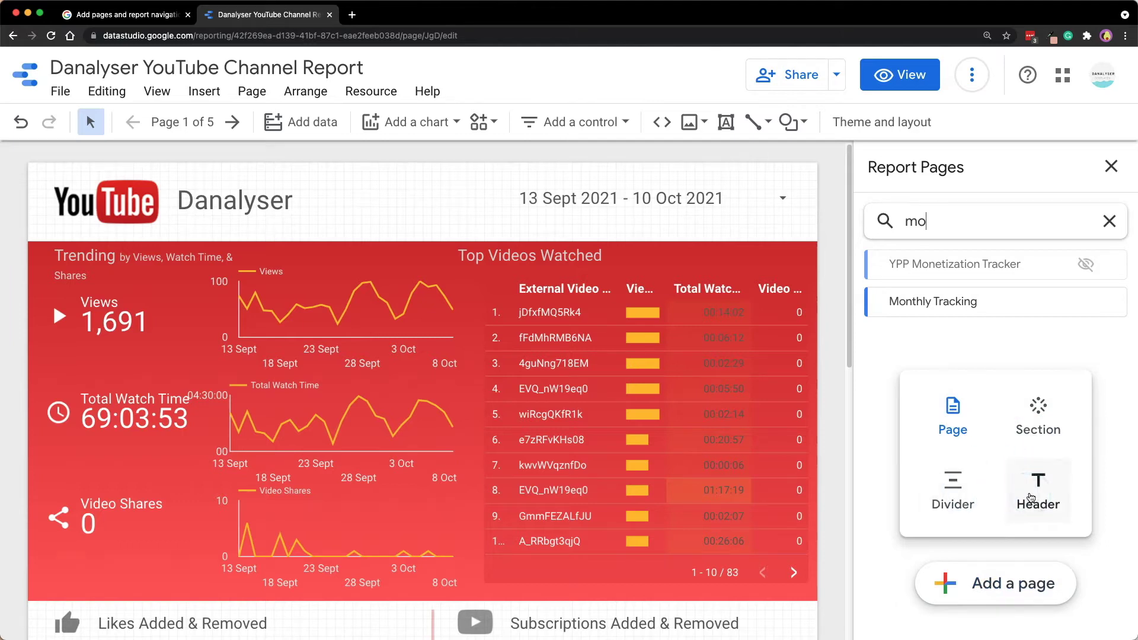
click(1027, 495)
click(1025, 458)
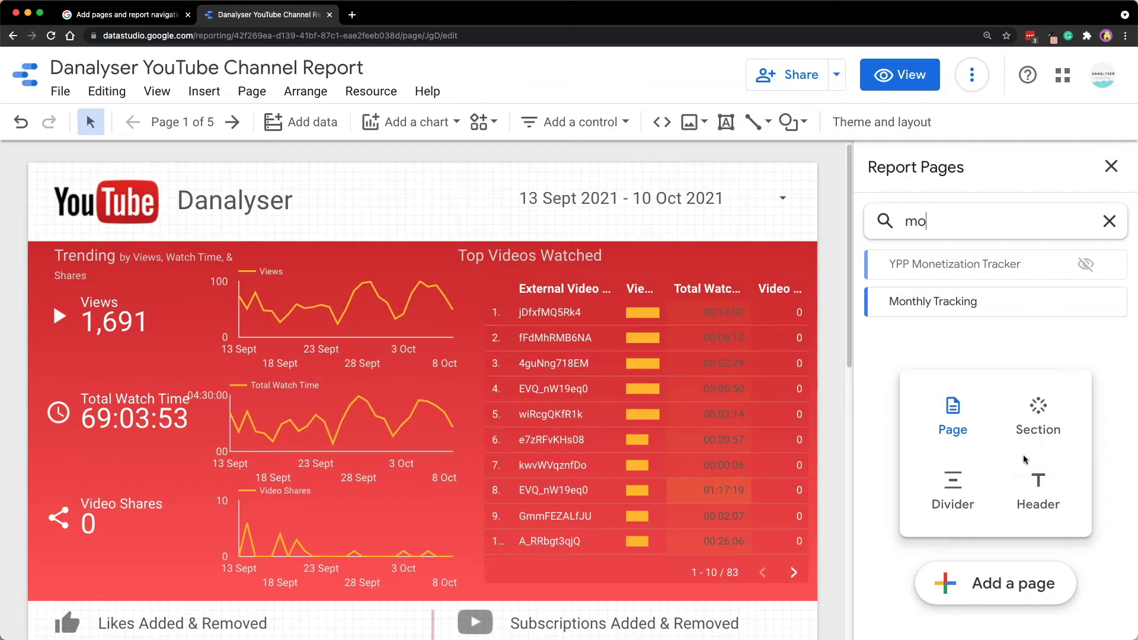
- Add two blank Untitled pages after Home and clear the search to show all 7 pages
click(1029, 384)
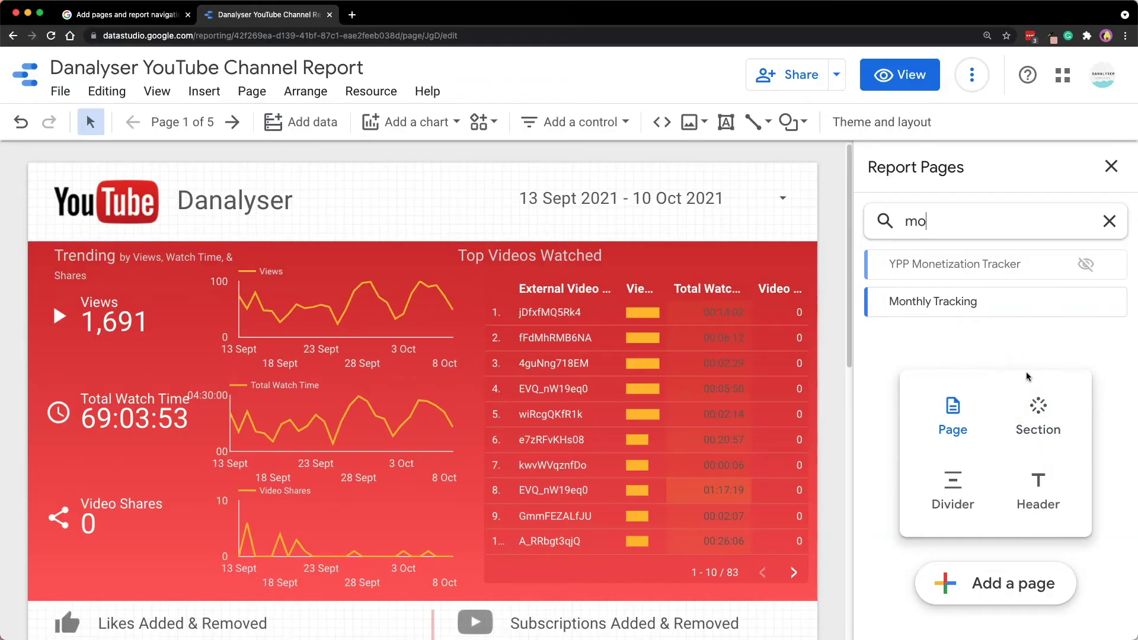
click(1029, 396)
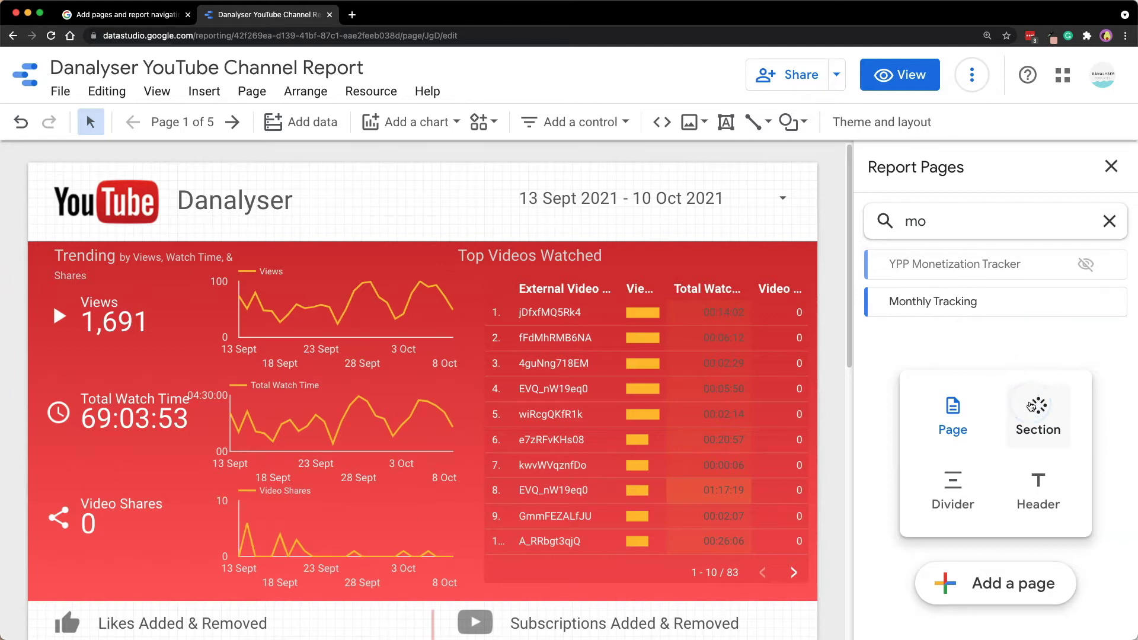
click(1033, 414)
click(1011, 566)
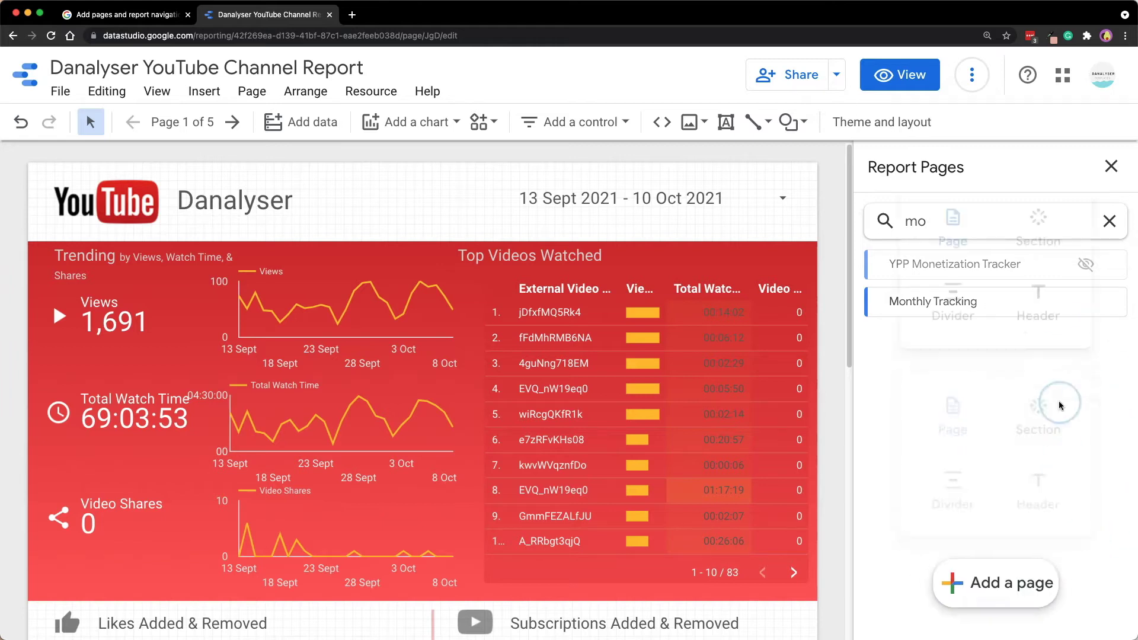
click(940, 583)
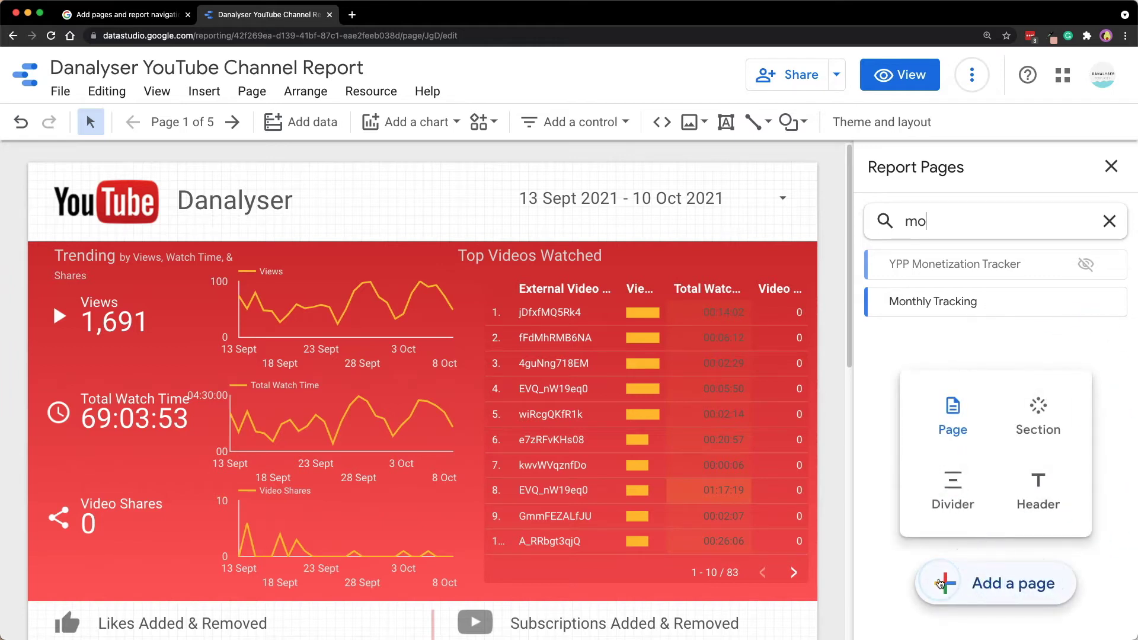
click(994, 587)
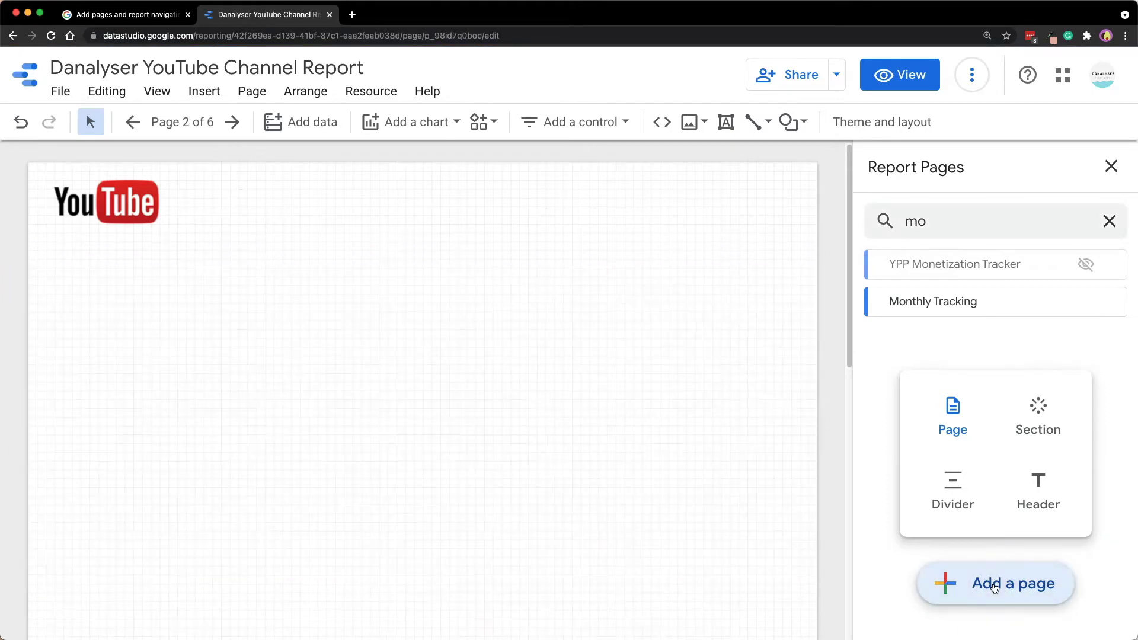
click(1008, 436)
mouse_move(990, 581)
click(960, 421)
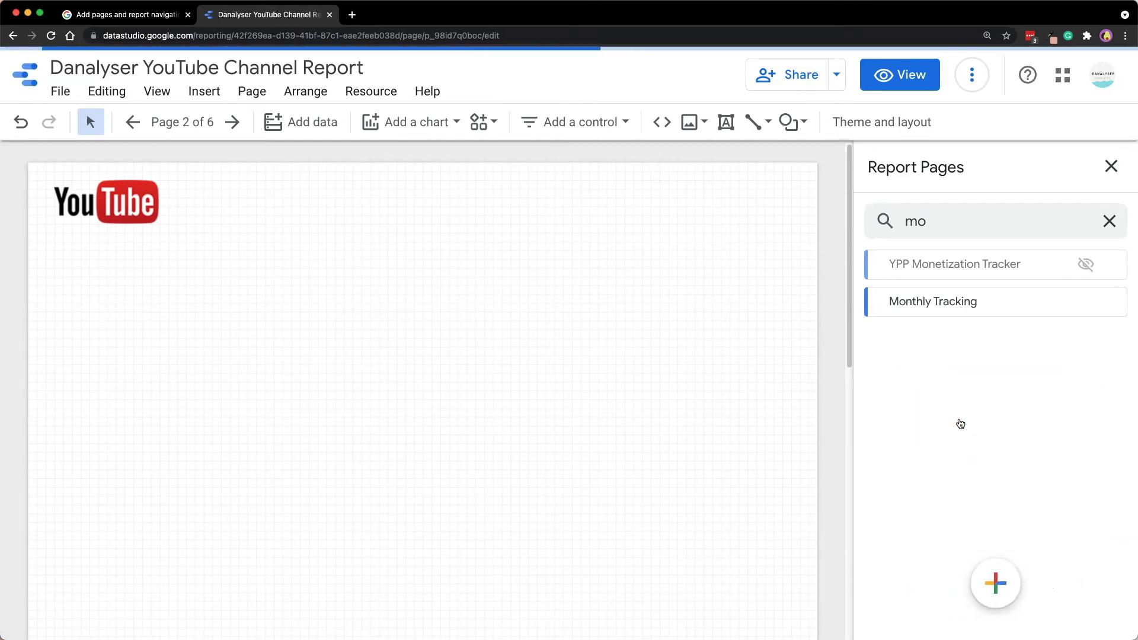
click(926, 422)
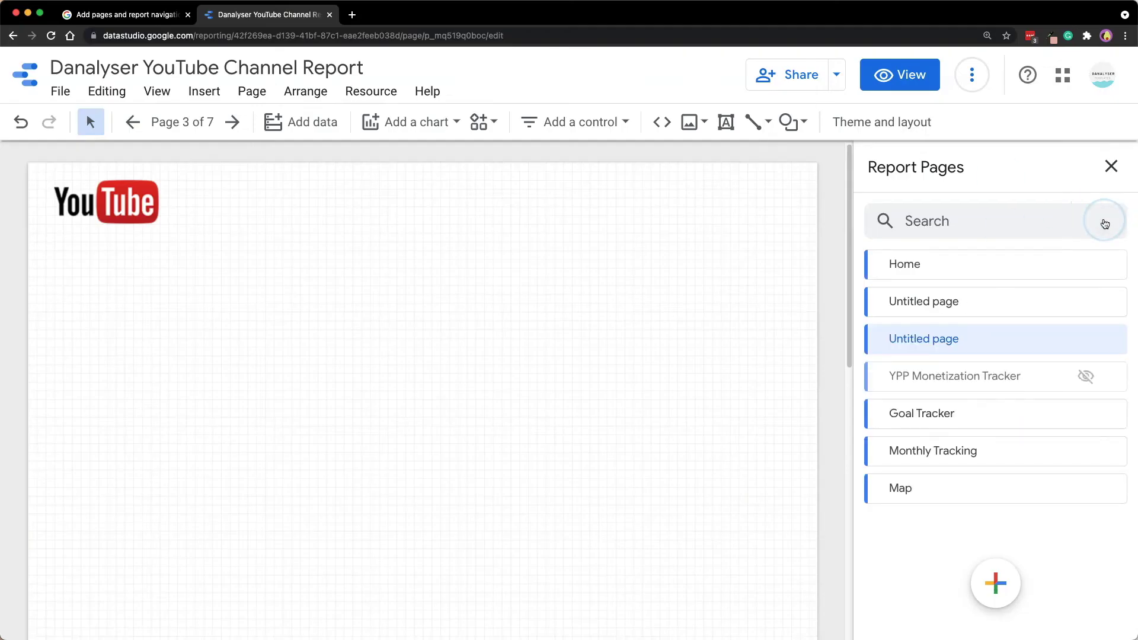
mouse_move(886, 349)
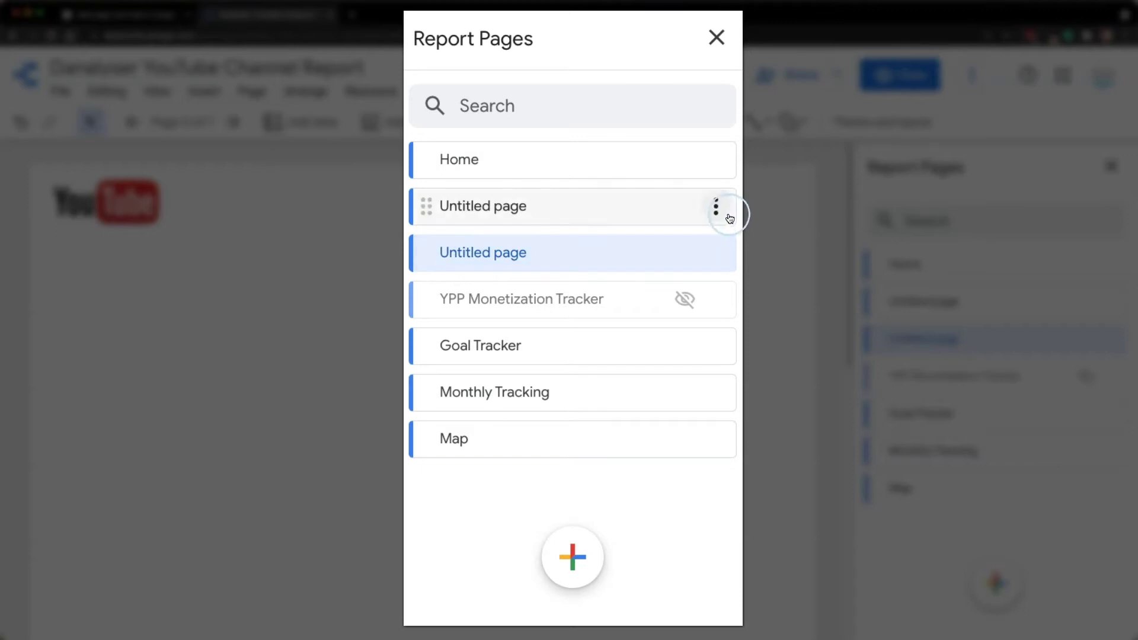
- Rename the first Untitled page to 'page example'
click(722, 208)
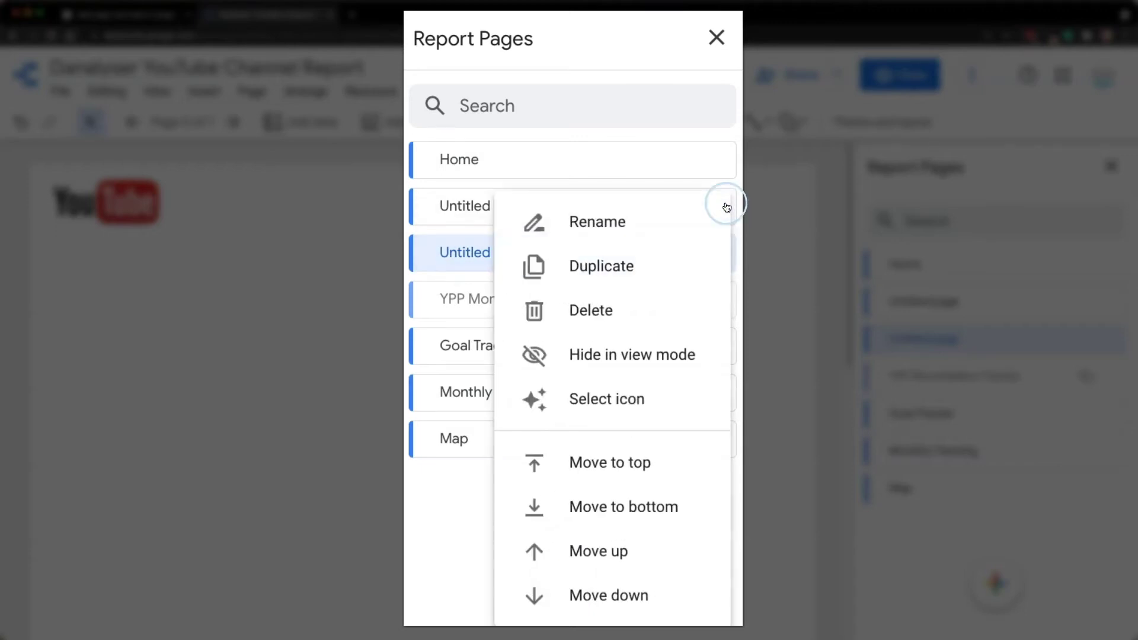
click(605, 231)
text(page example)
click(574, 265)
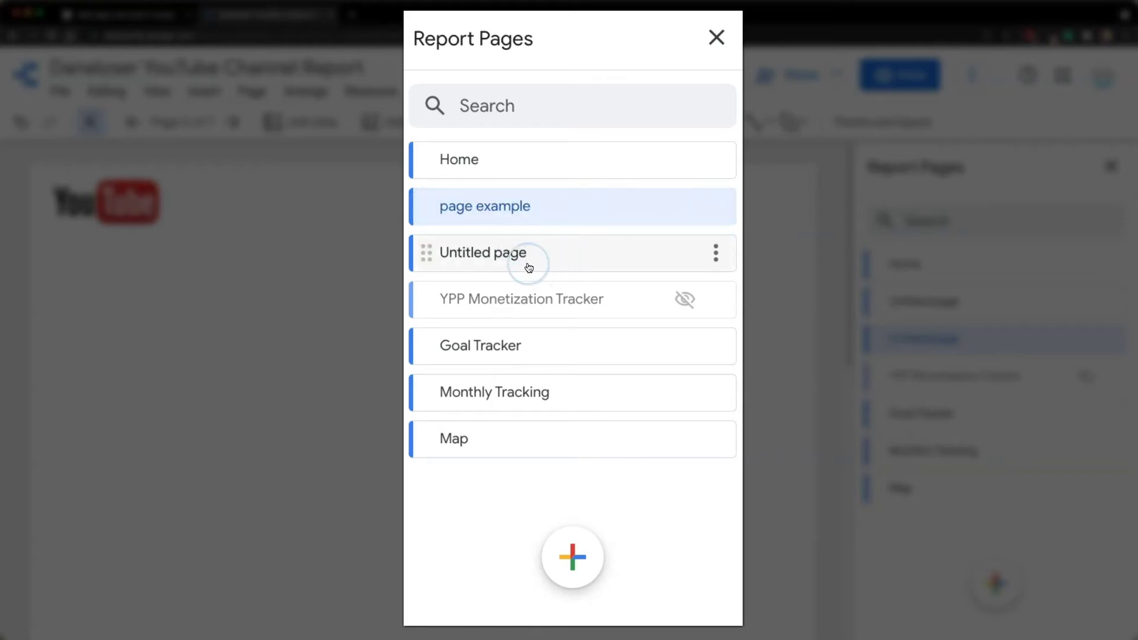
- Rename the second Untitled page to 'page example 2'
click(507, 260)
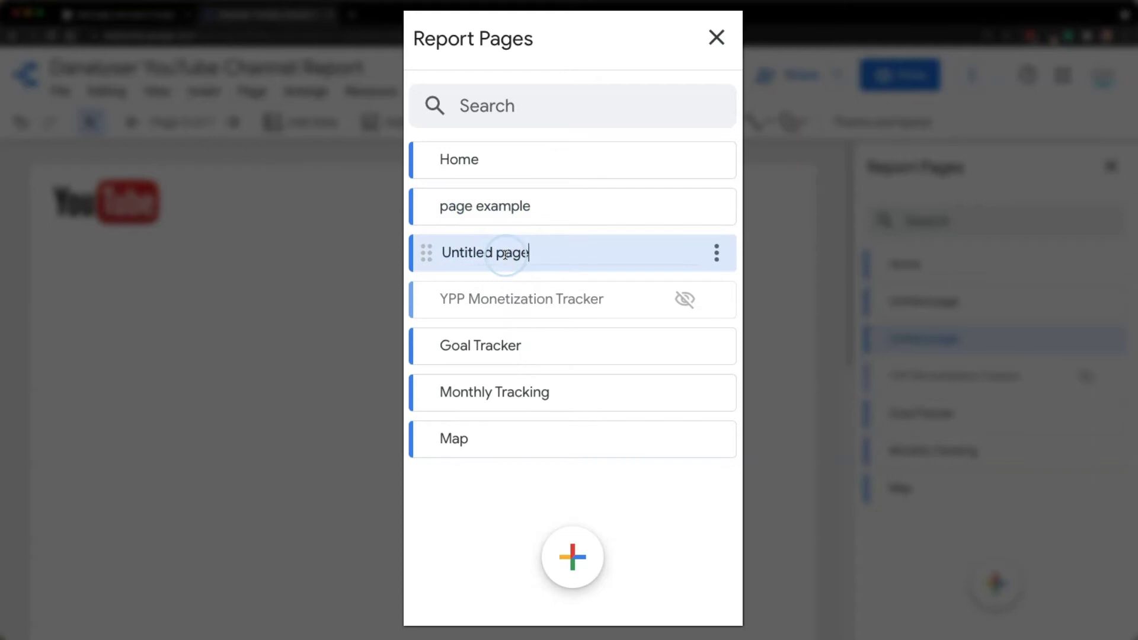
drag(525, 253, 426, 248)
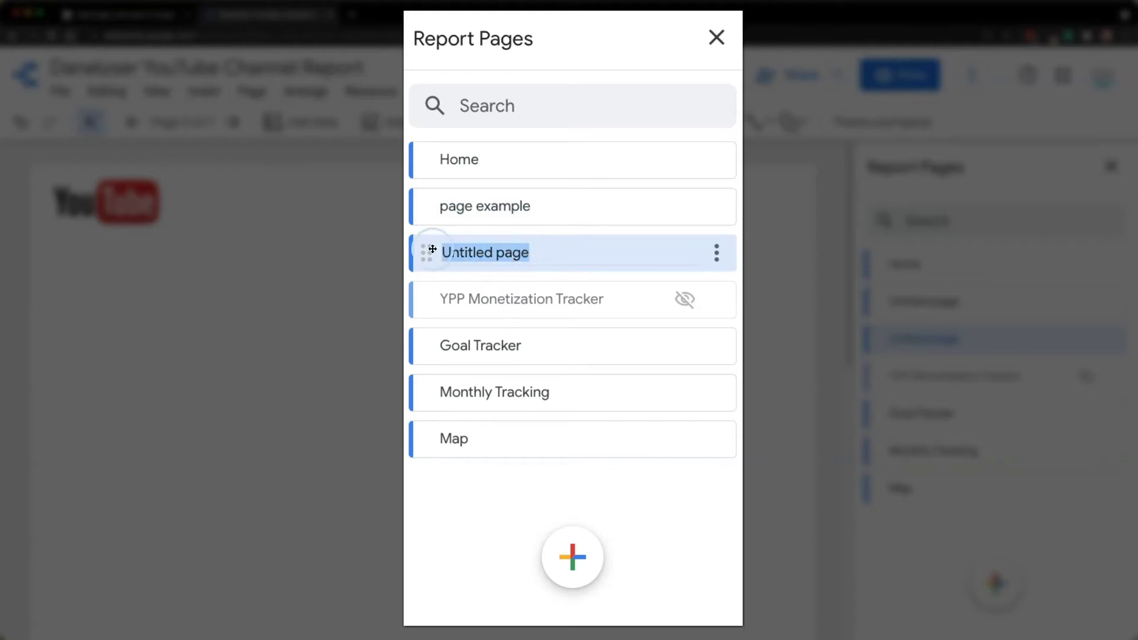
text(page example 2)
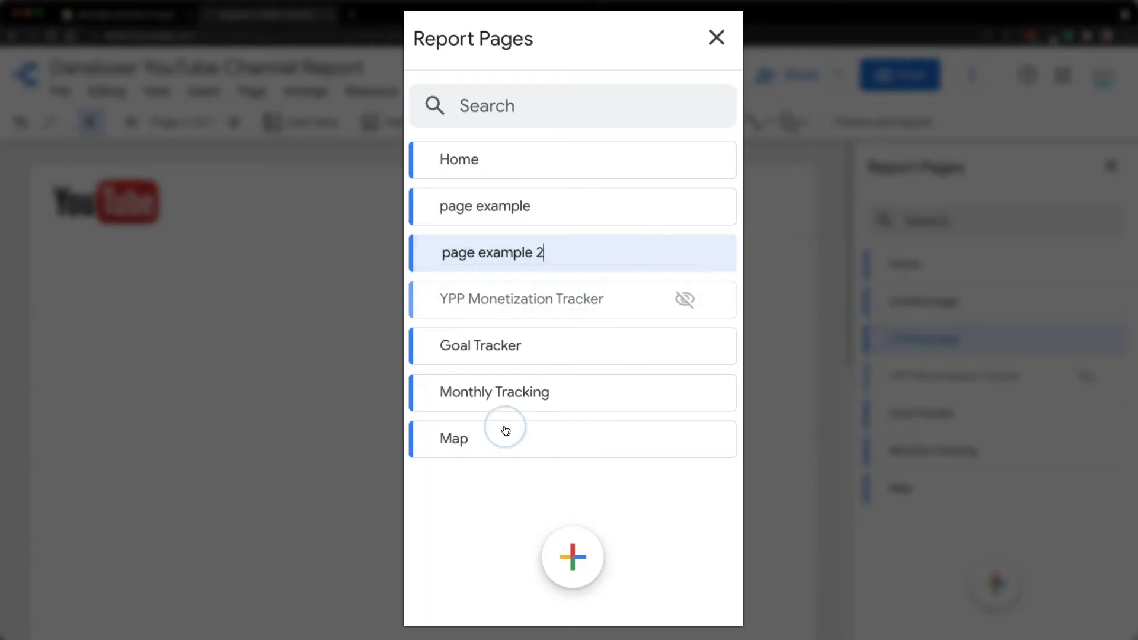
click(477, 462)
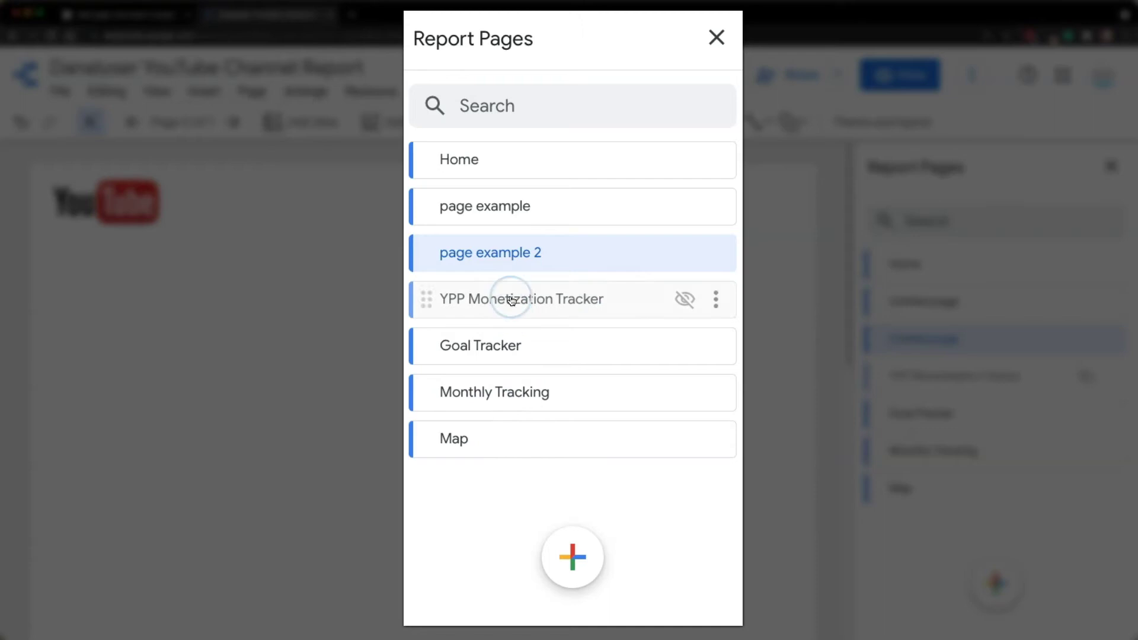
- Show the Home page, step to page 2 and back, then reopen the page list
click(531, 169)
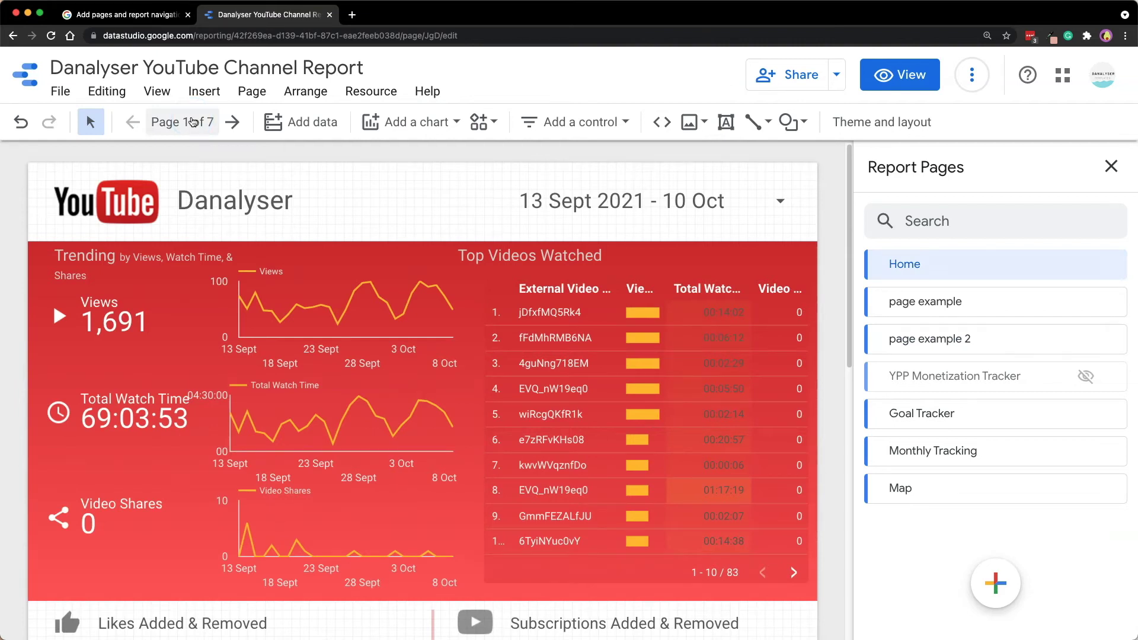
click(178, 122)
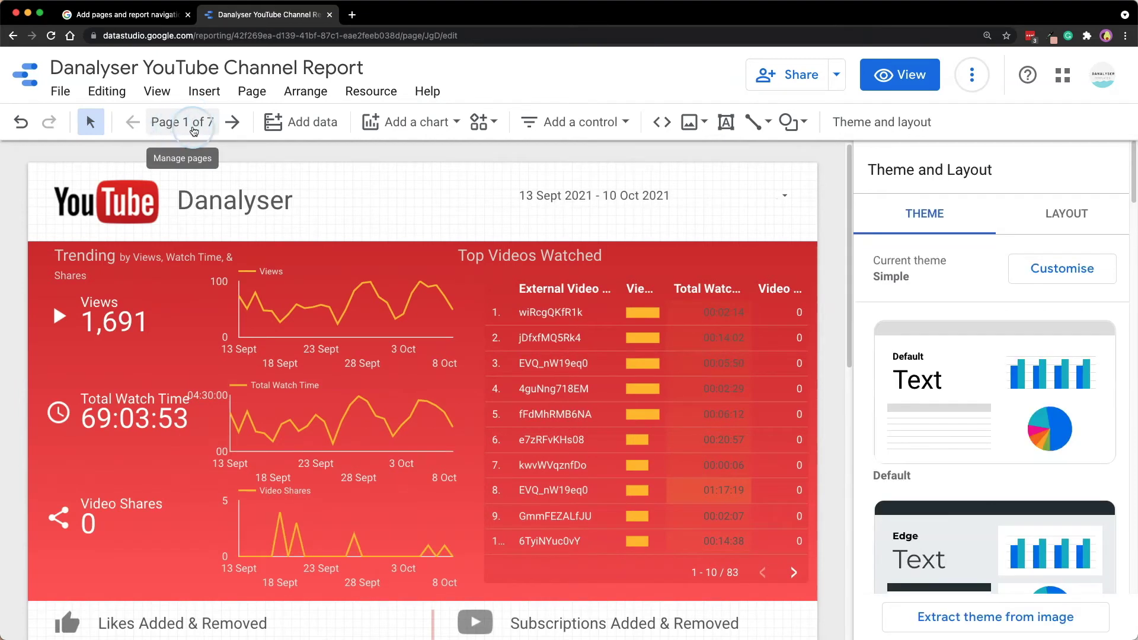
click(210, 123)
click(233, 122)
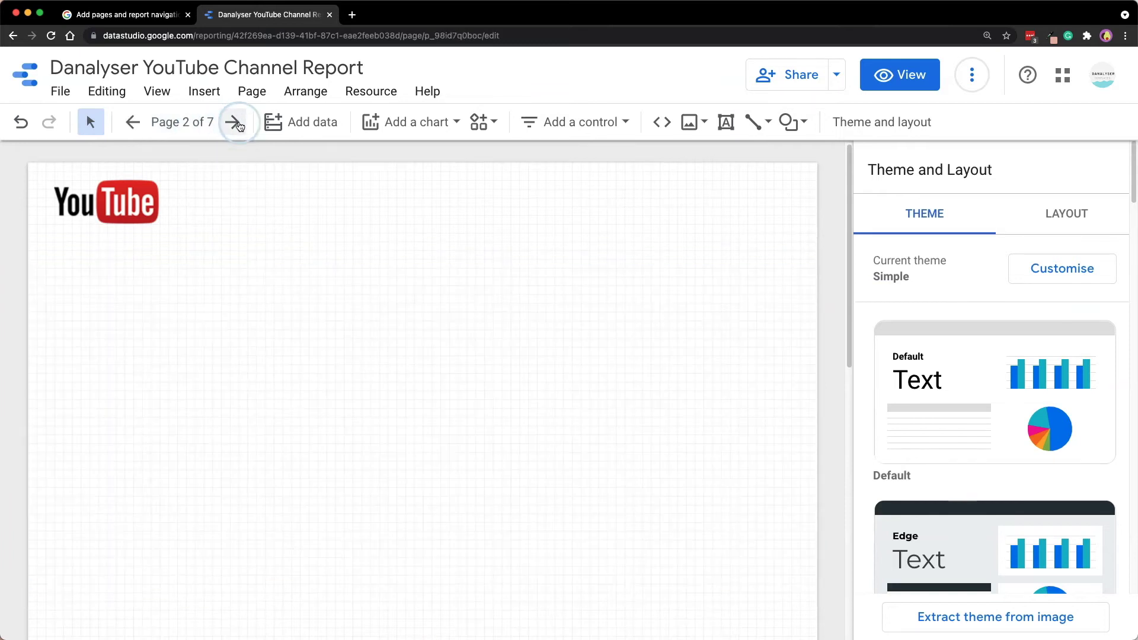
click(136, 132)
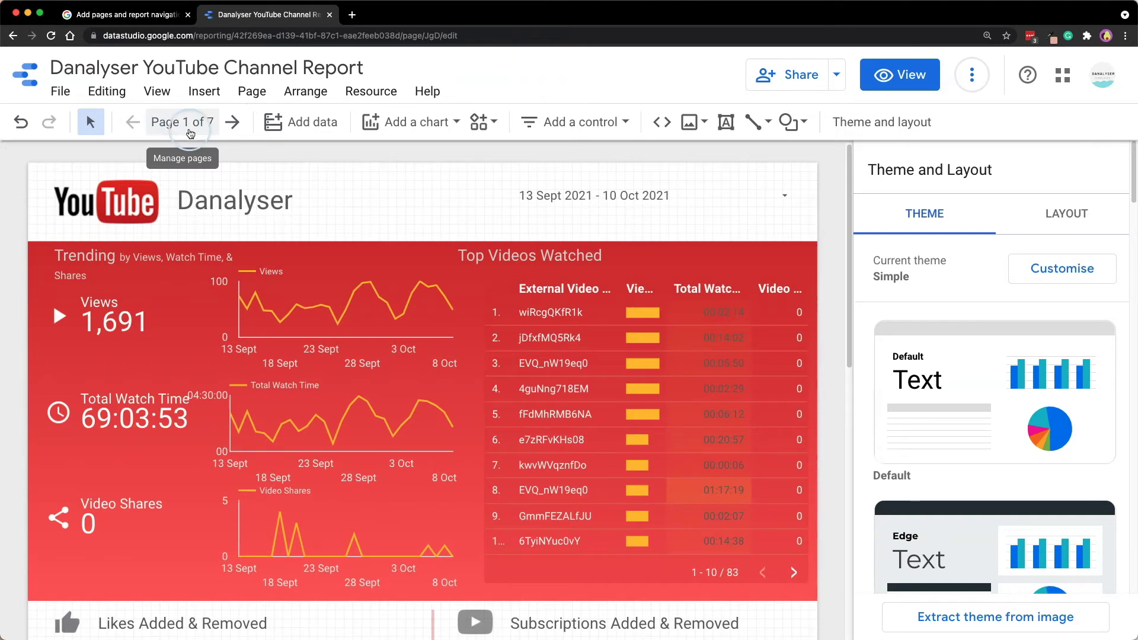
click(906, 267)
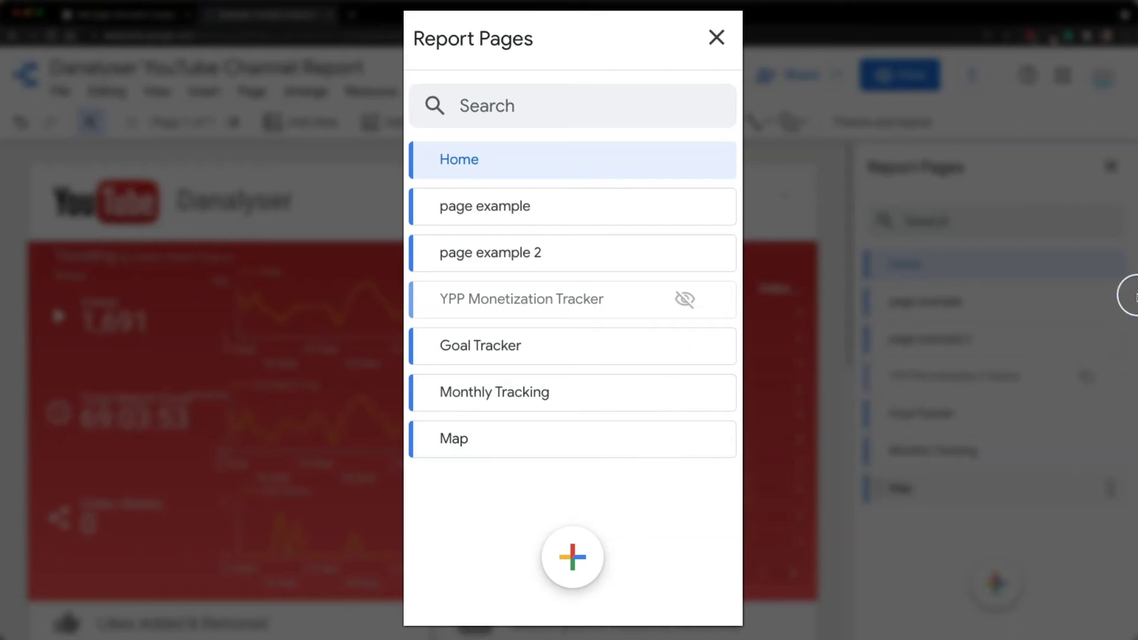
- Move page example to the bottom of the list, then to the very top
click(714, 203)
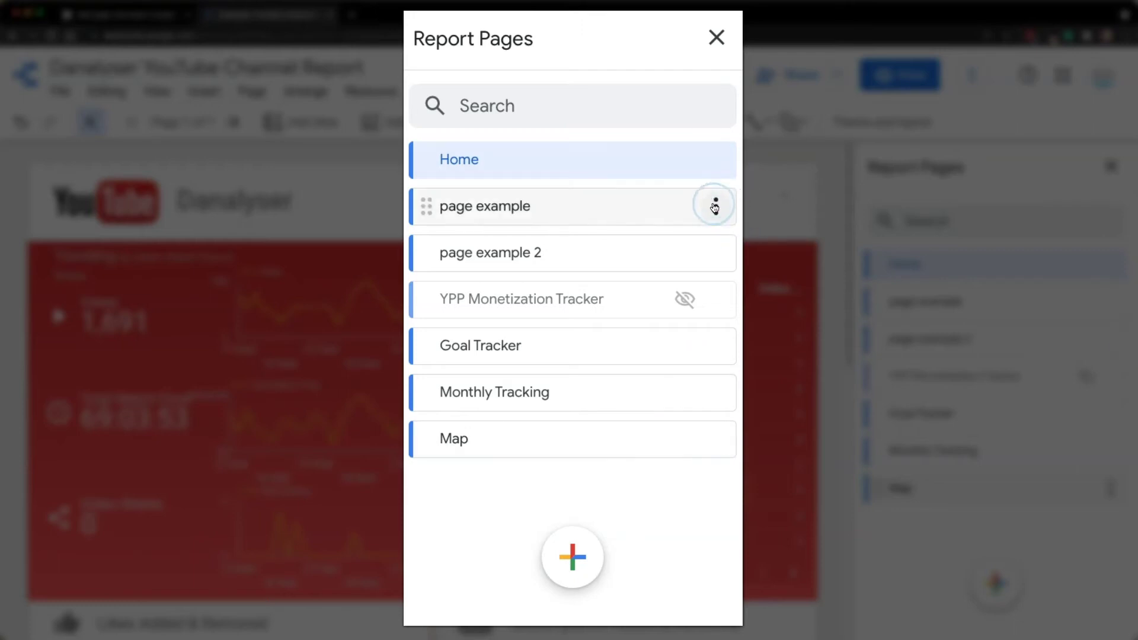
click(714, 203)
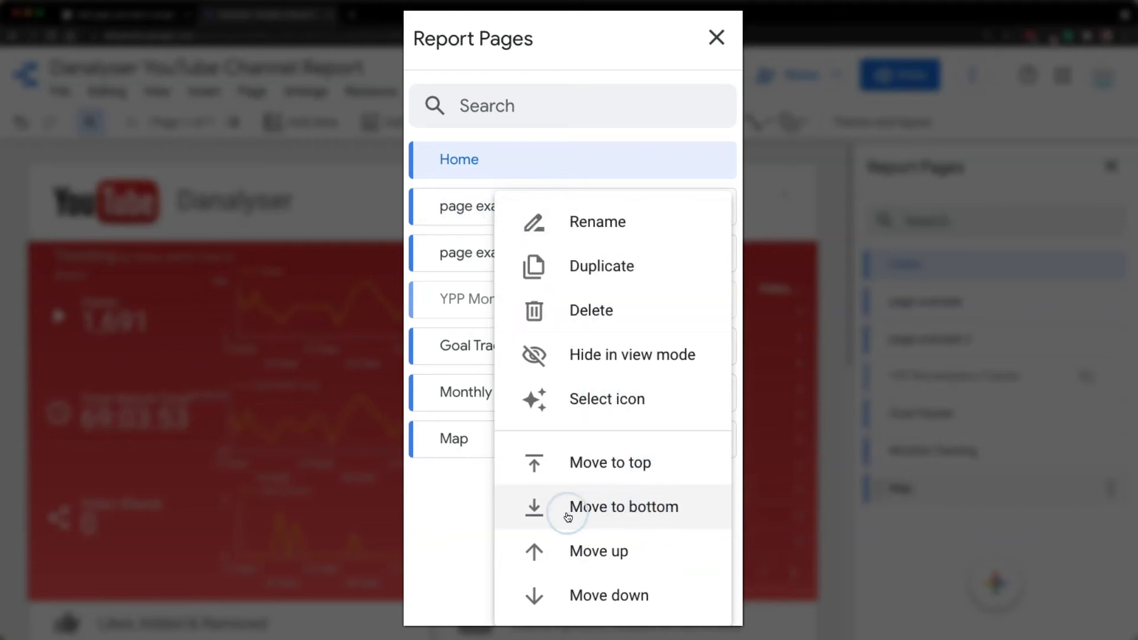
click(637, 508)
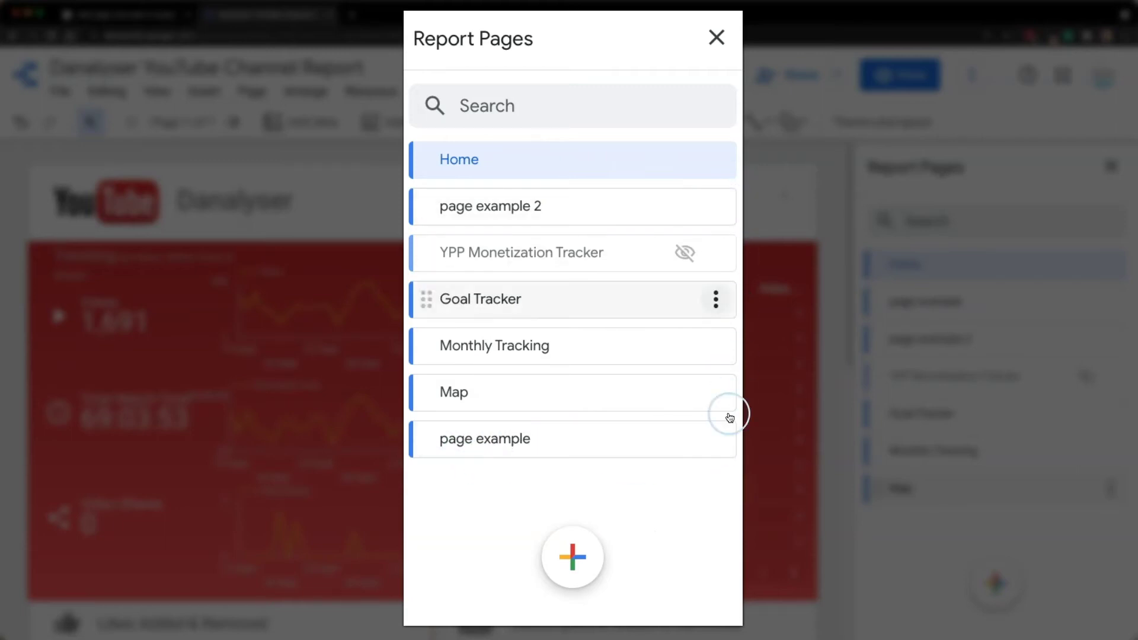
click(717, 438)
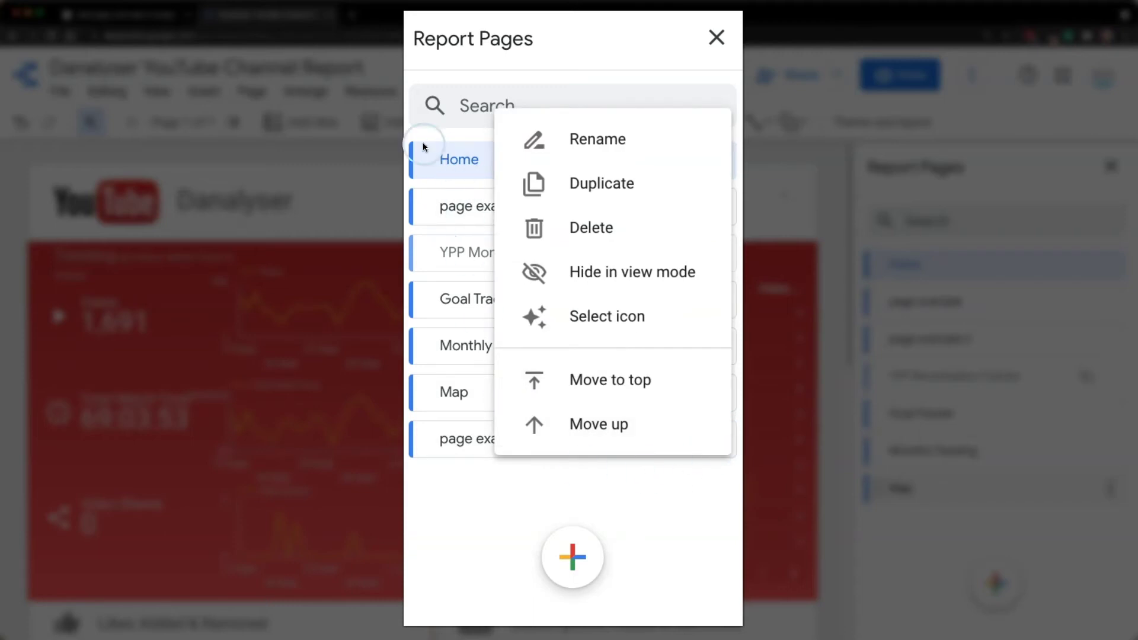
click(619, 380)
- Shift page example and Home with the page menu's move options, undoing the last move
right_click(487, 187)
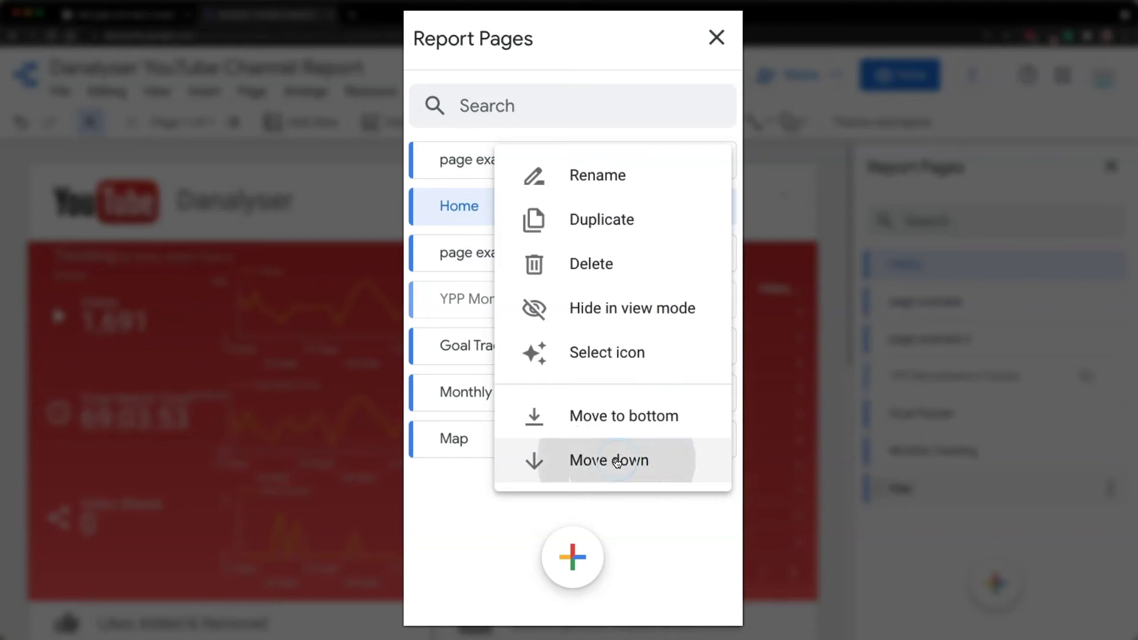
click(582, 460)
click(727, 212)
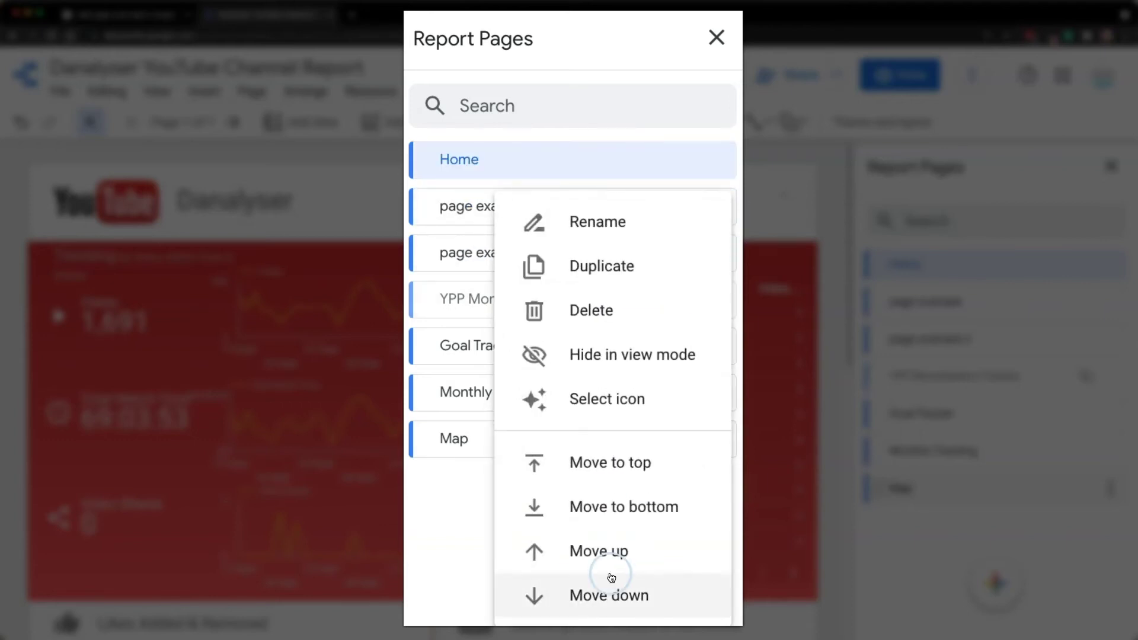
click(617, 551)
key(ctrl+z)
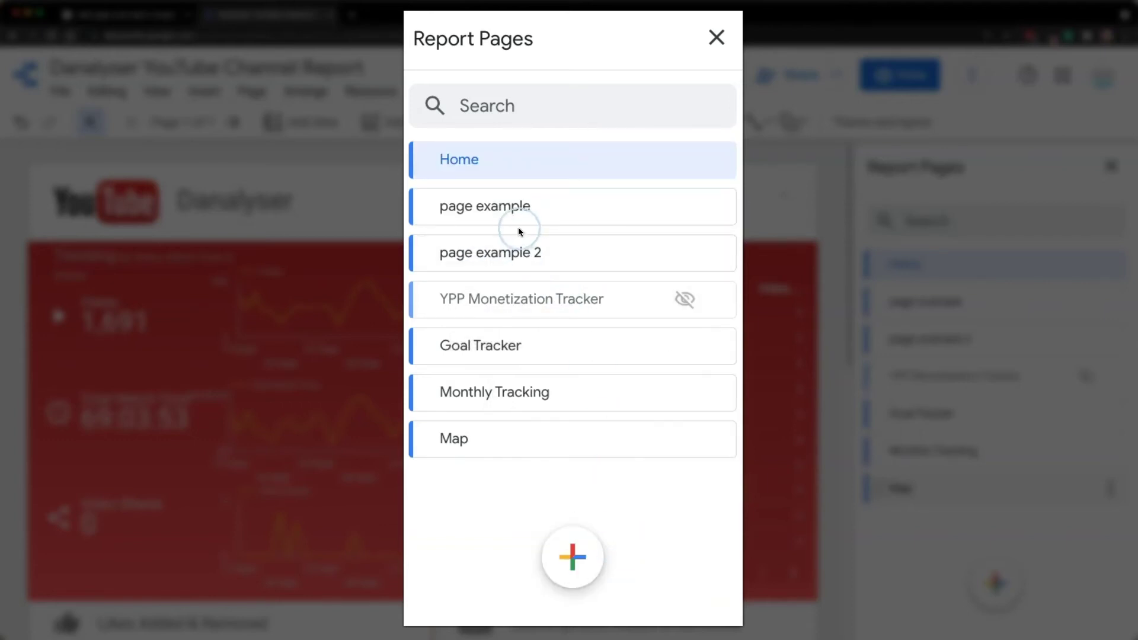
click(843, 271)
- Drag the Home row down the list and back up to the top
click(417, 162)
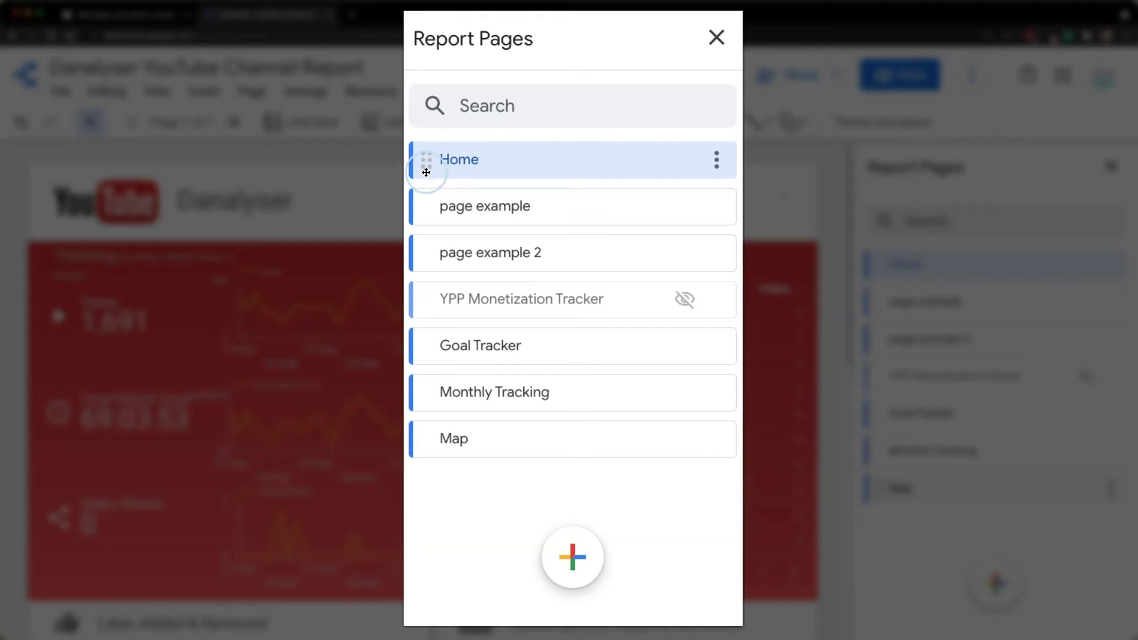
drag(426, 156, 425, 385)
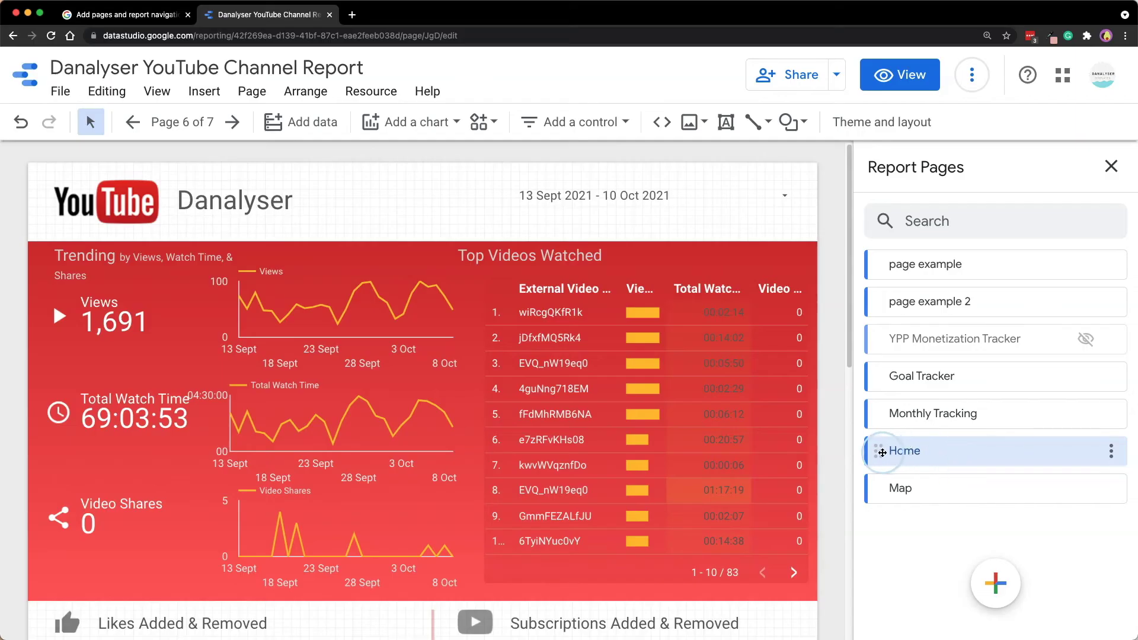
drag(882, 452, 889, 262)
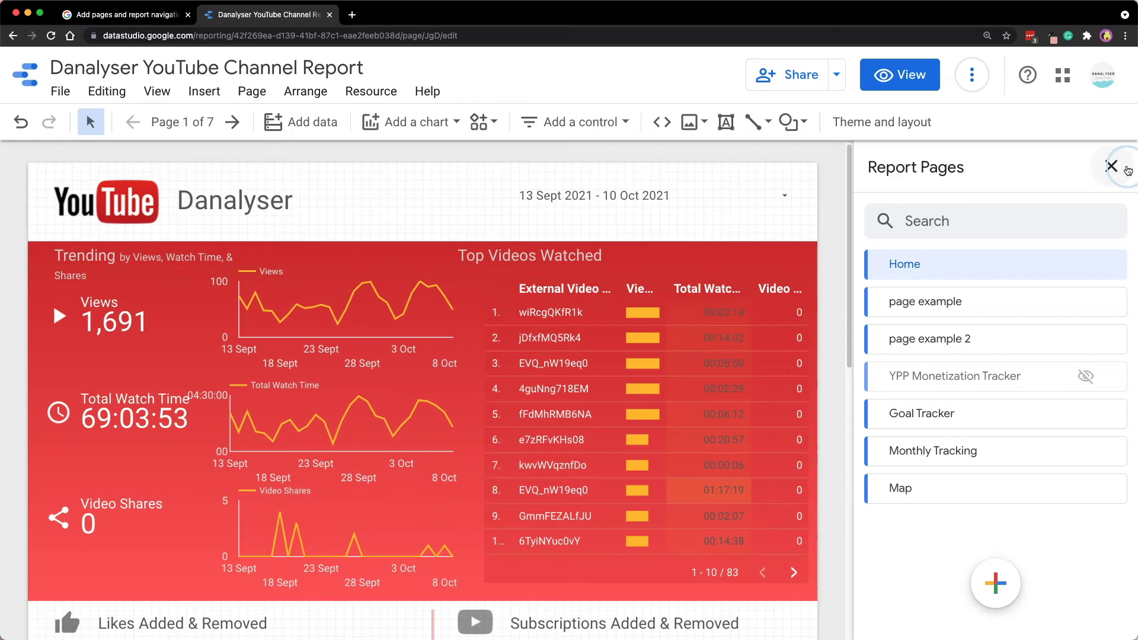
- Open the Theme and layout LAYOUT settings and keep Navigation type as Tab
click(1114, 168)
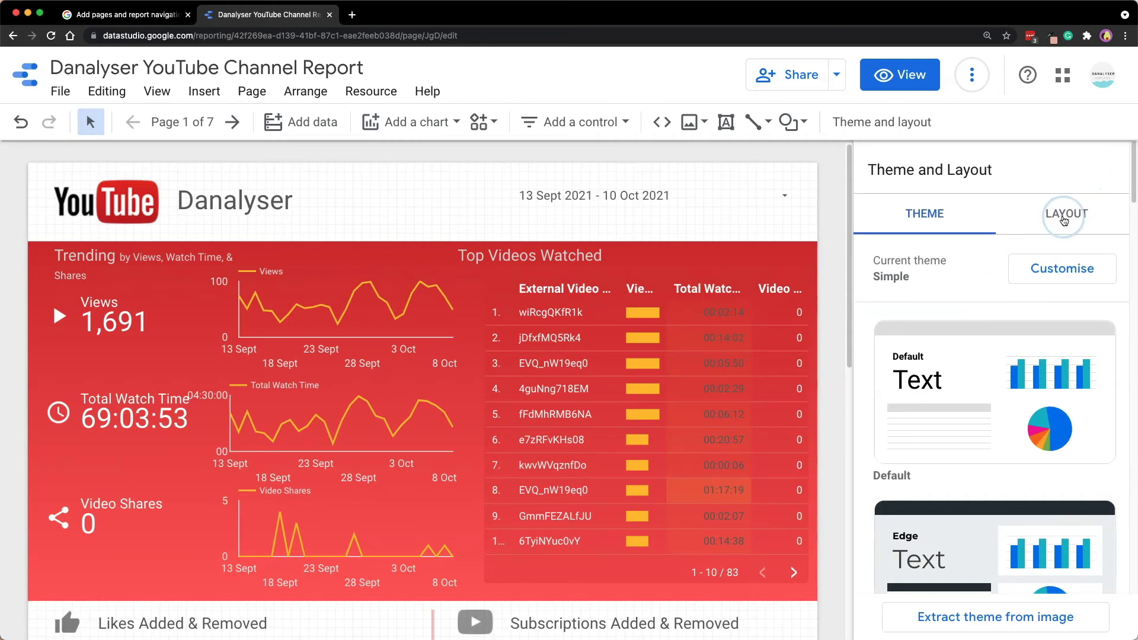
click(1063, 217)
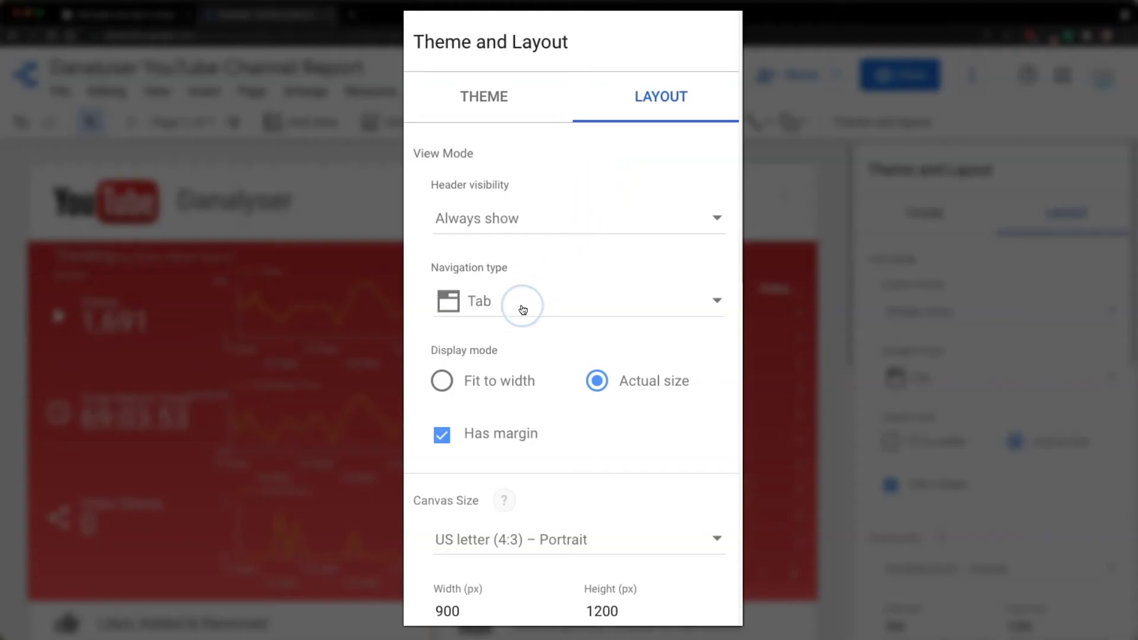
click(521, 308)
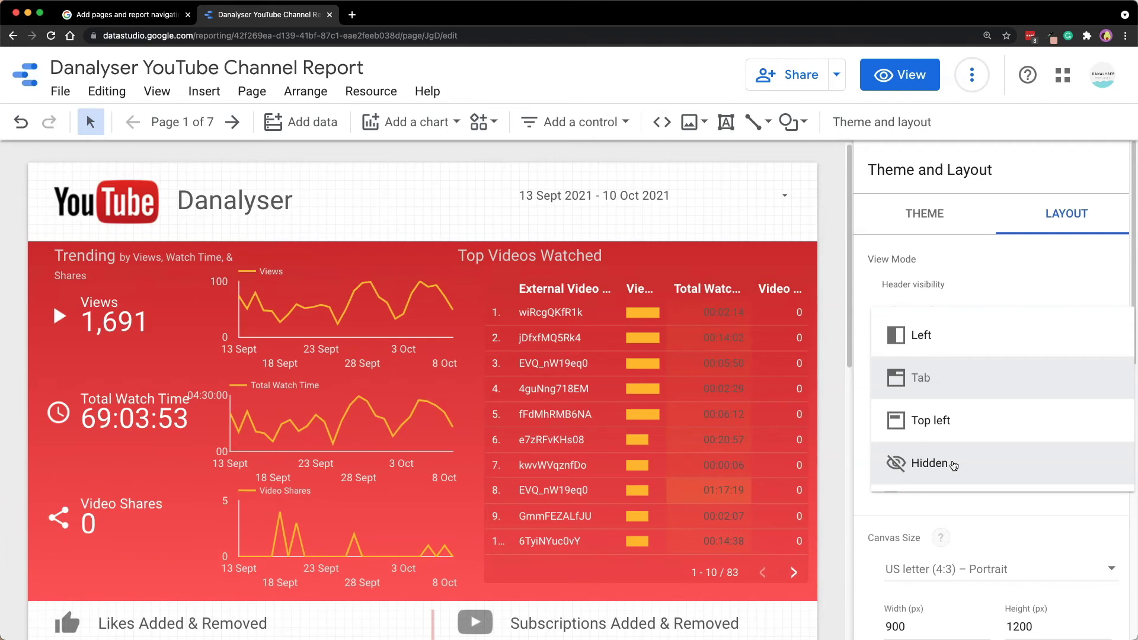
click(1000, 394)
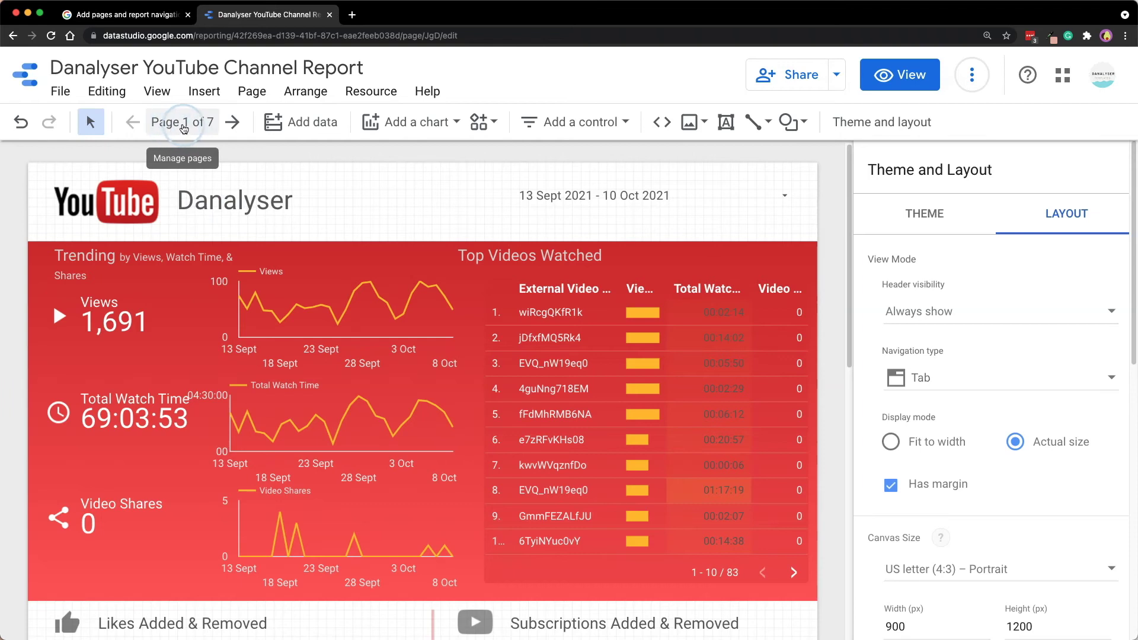
- Open the Select icon chooser for the Home page and scroll through the icons
click(184, 129)
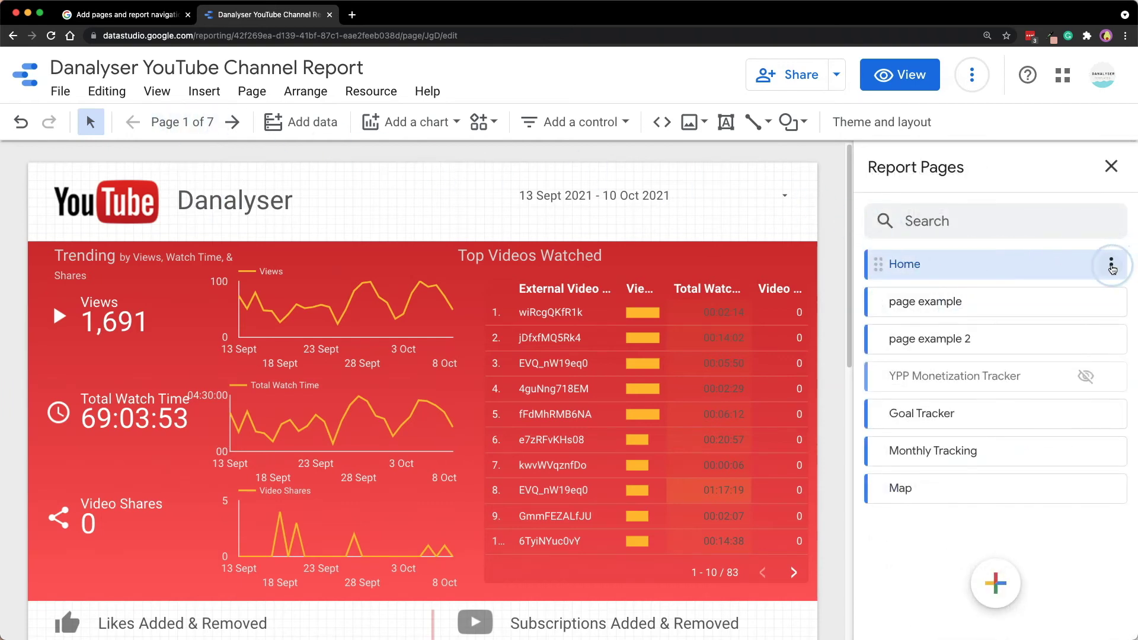
click(1111, 265)
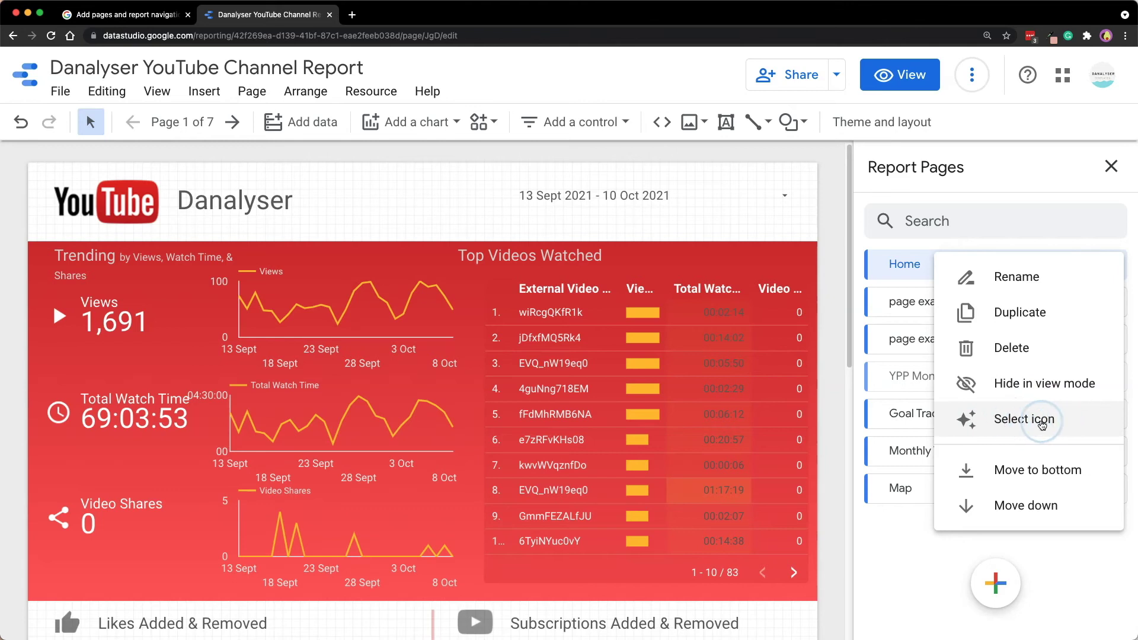
click(1041, 425)
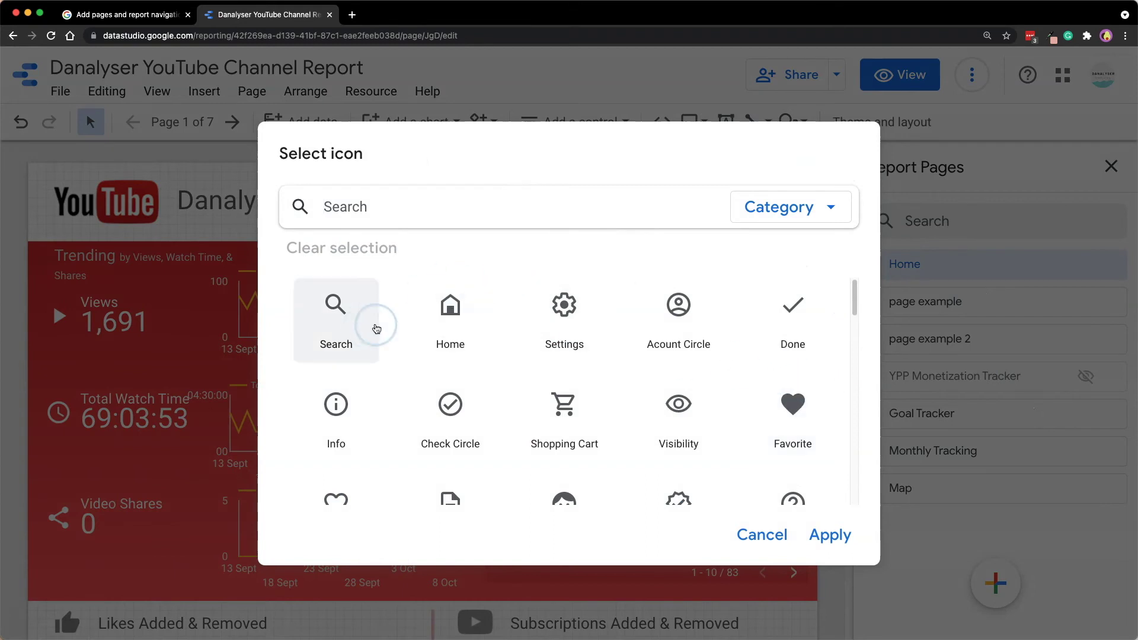
scroll(749, 393, down, 1)
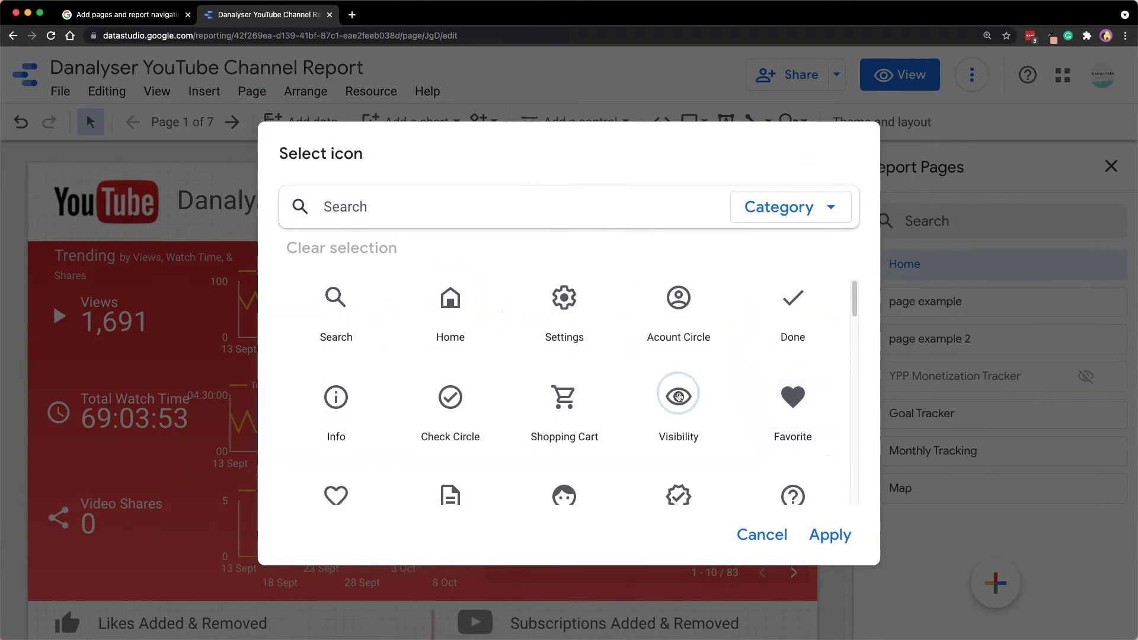
scroll(741, 385, down, 5)
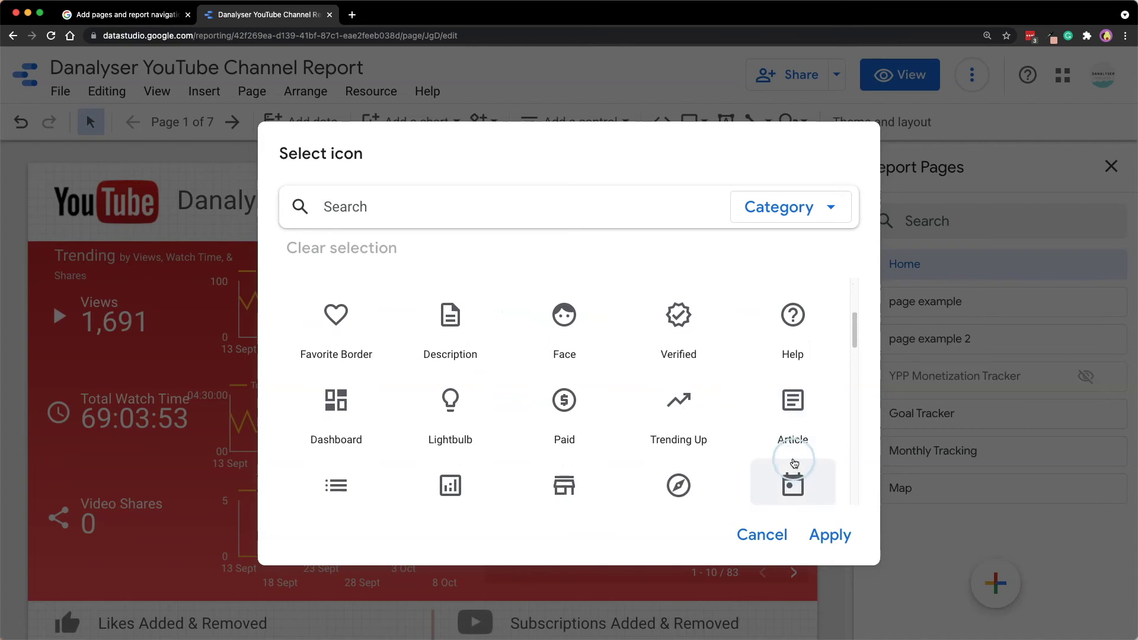
scroll(730, 363, down, 6)
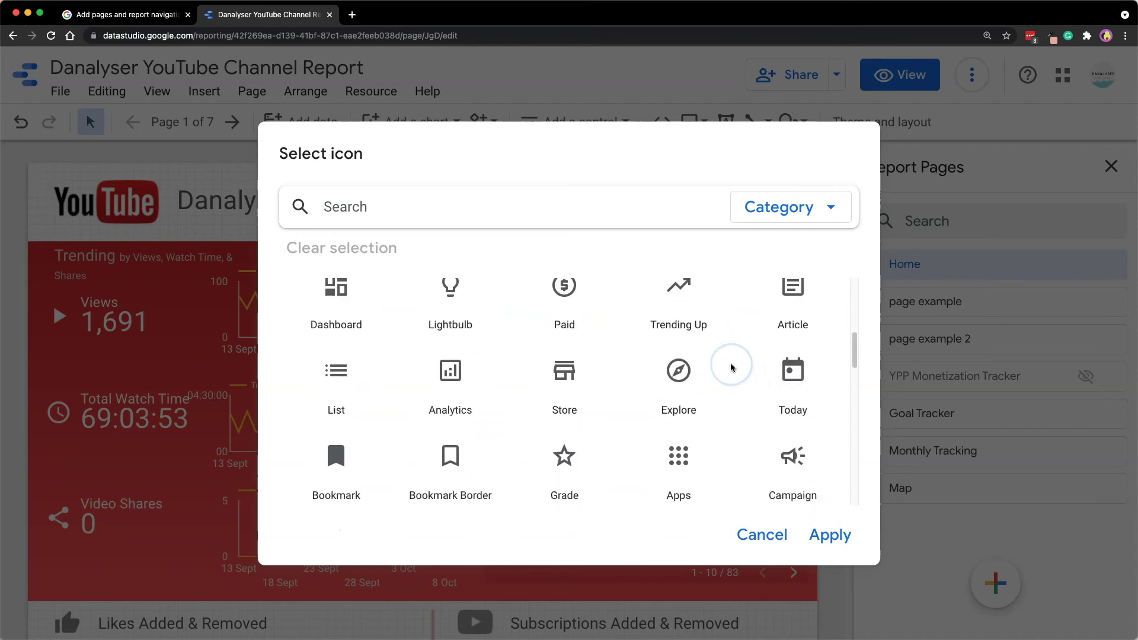
scroll(730, 362, down, 5)
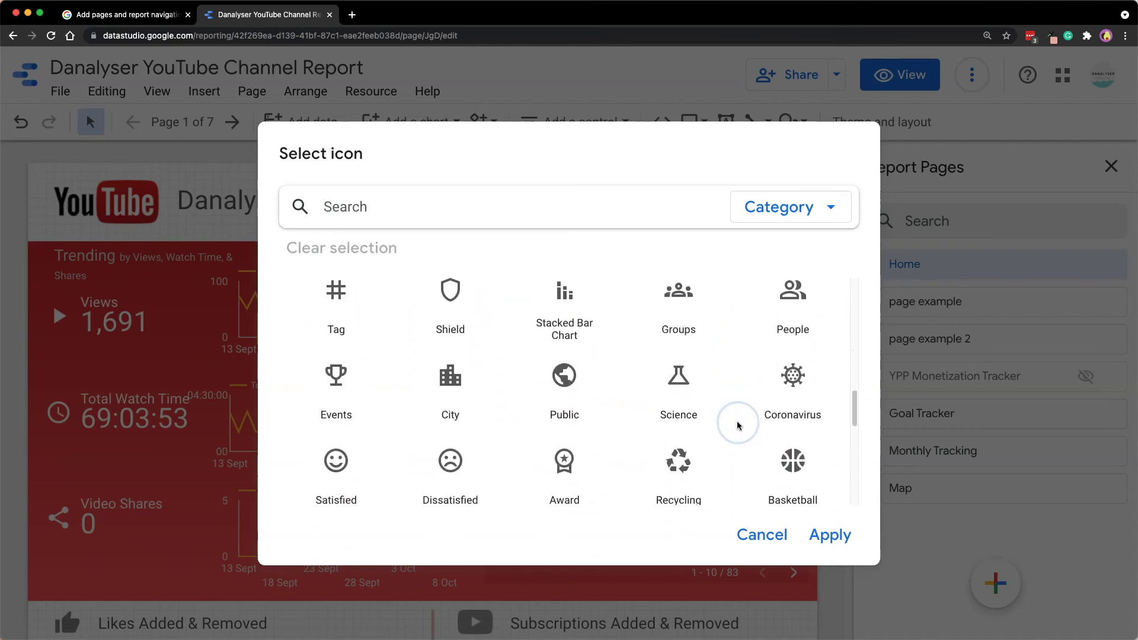
scroll(737, 421, down, 3)
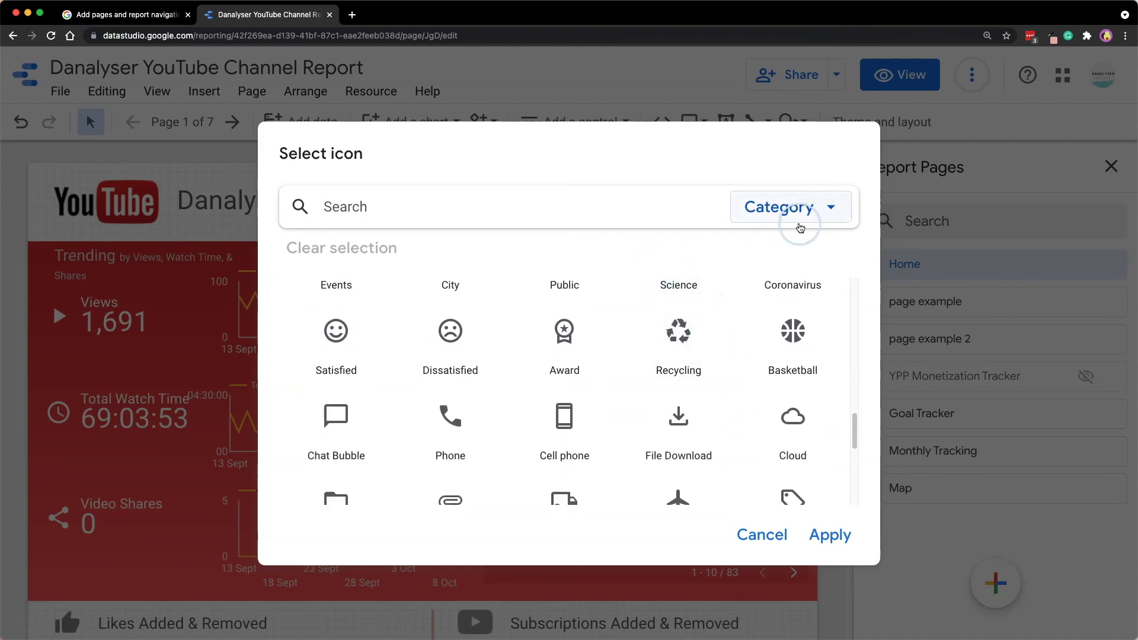
- Browse the Maps, Social and Action icon categories, then pick the house icon
click(759, 212)
click(776, 211)
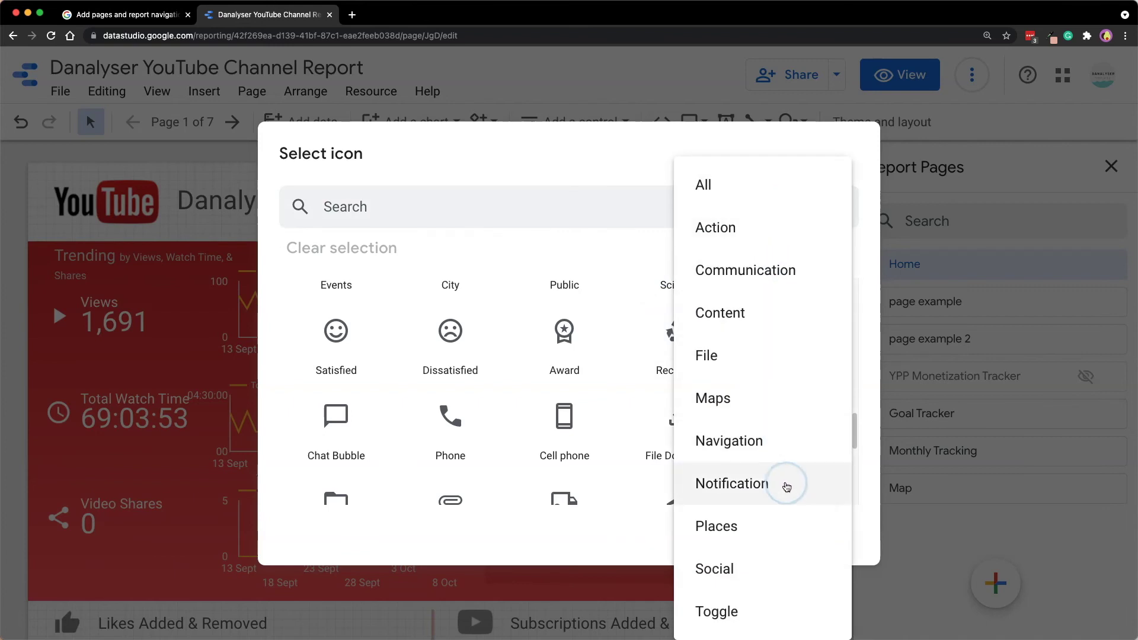
click(749, 410)
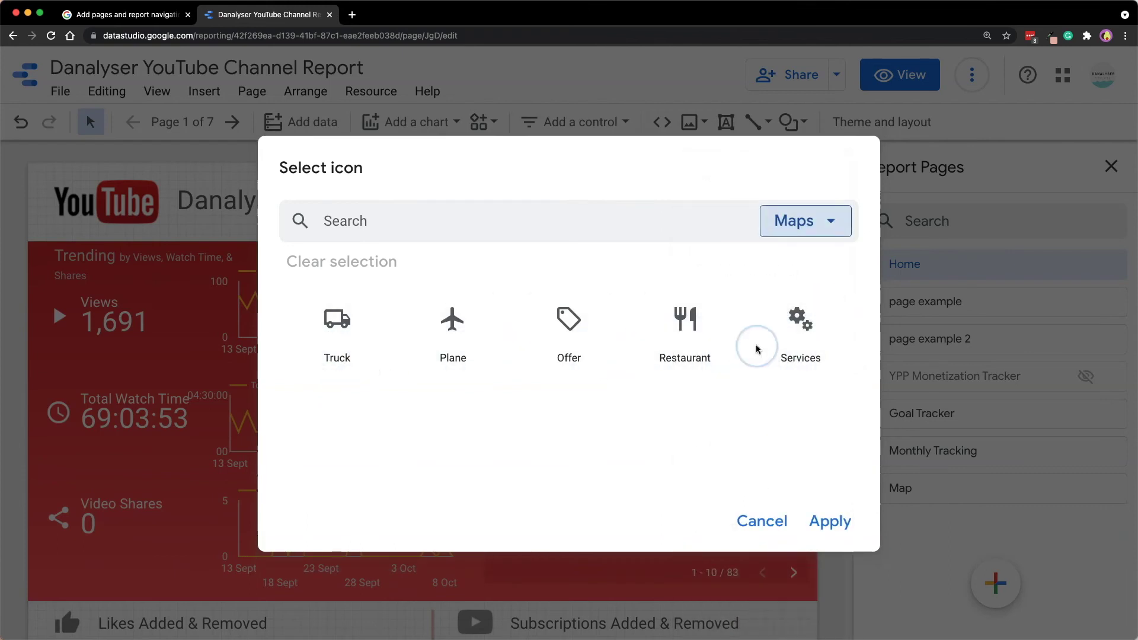
click(803, 226)
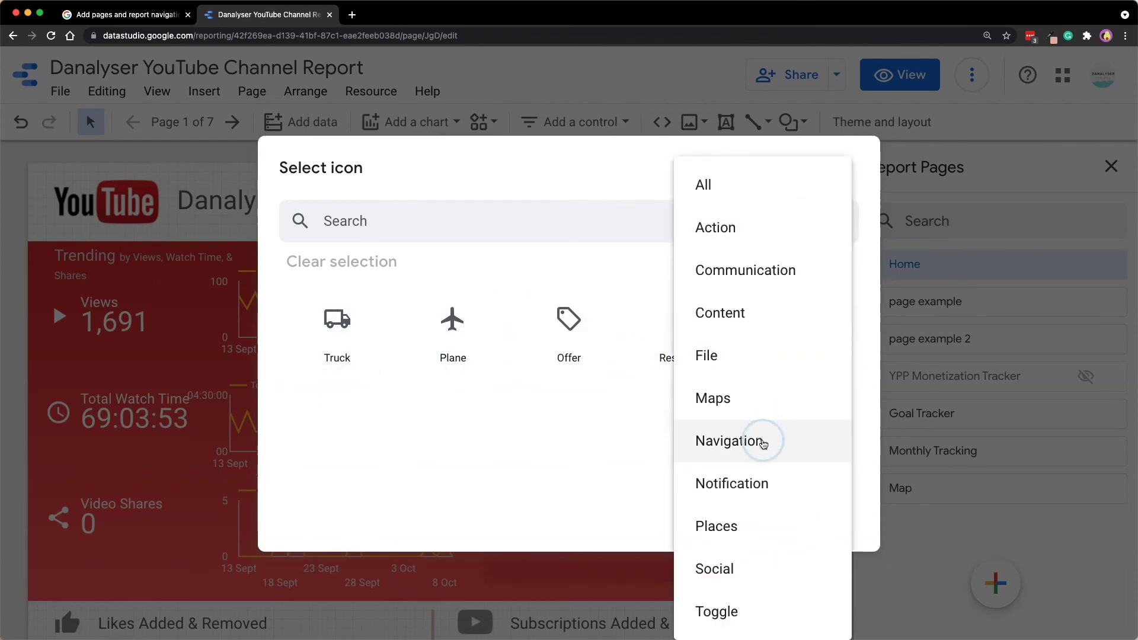
click(759, 566)
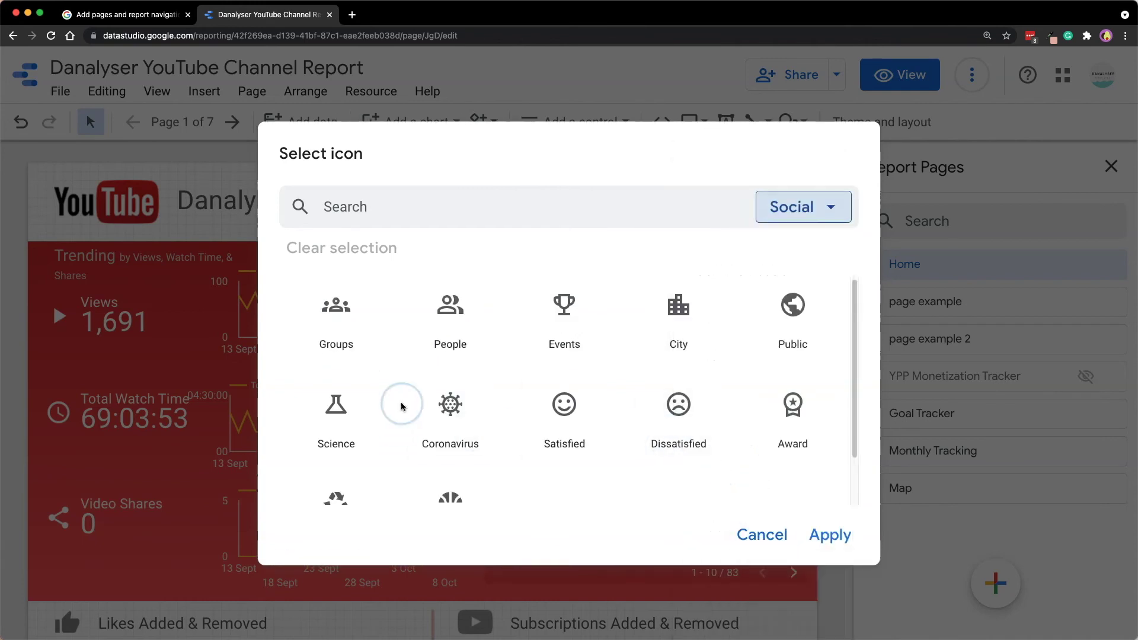
click(808, 207)
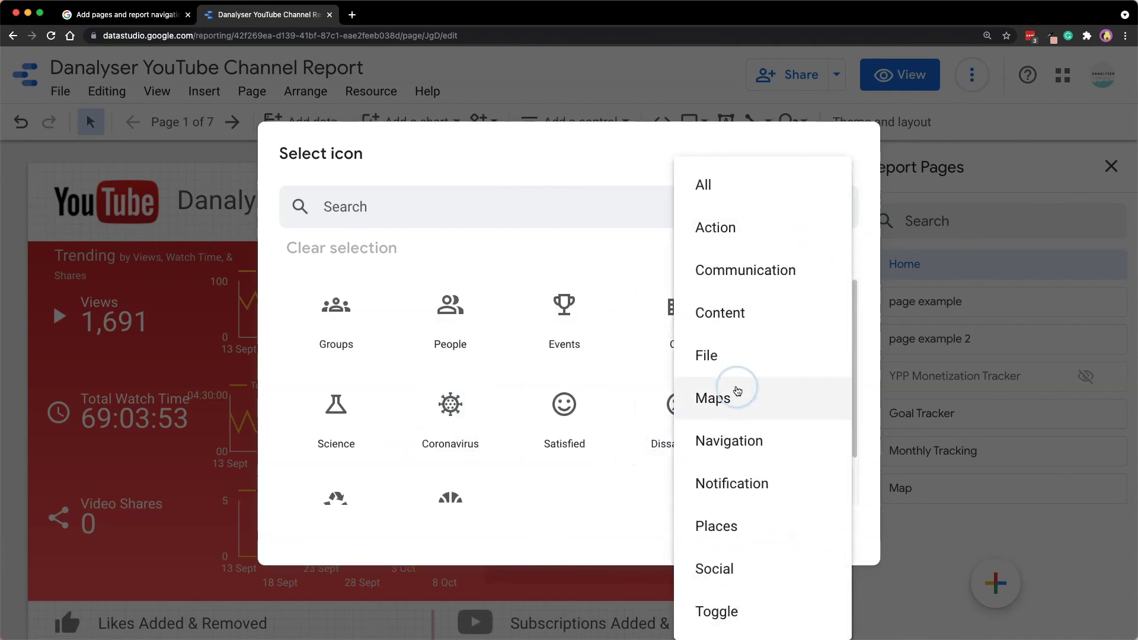
click(770, 226)
scroll(837, 368, down, 2)
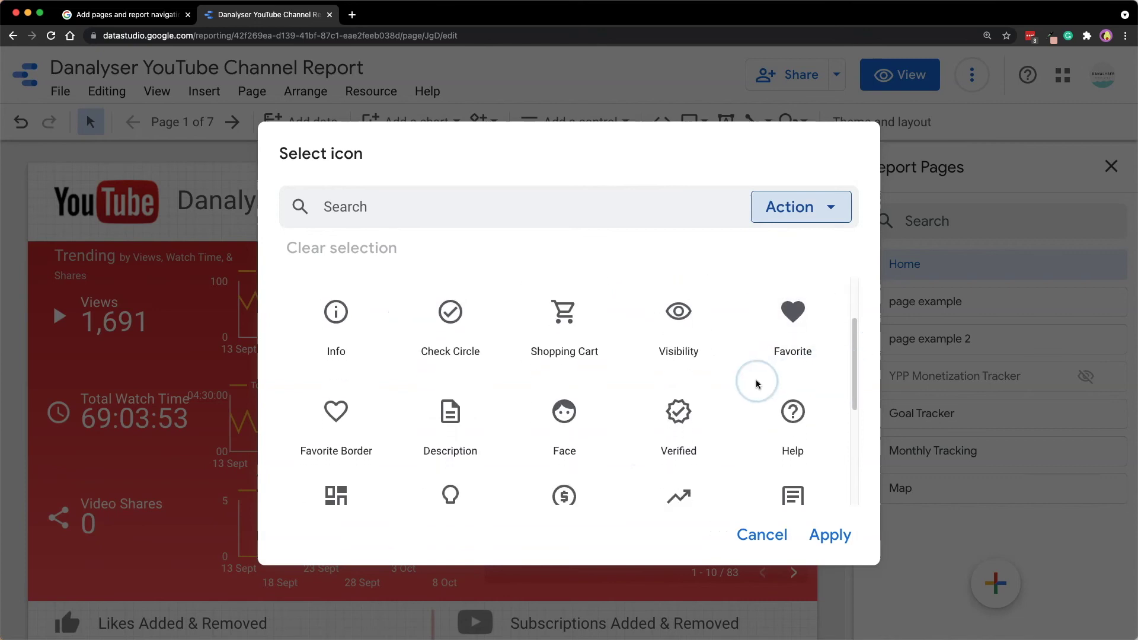
click(483, 395)
scroll(483, 395, down, 3)
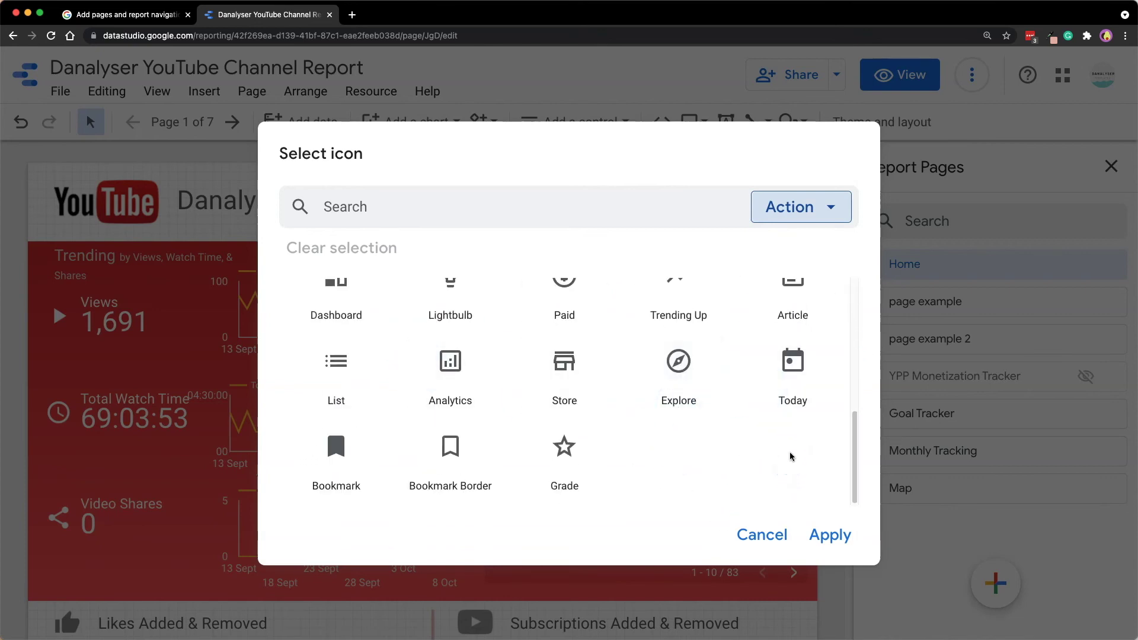
scroll(661, 405, up, 5)
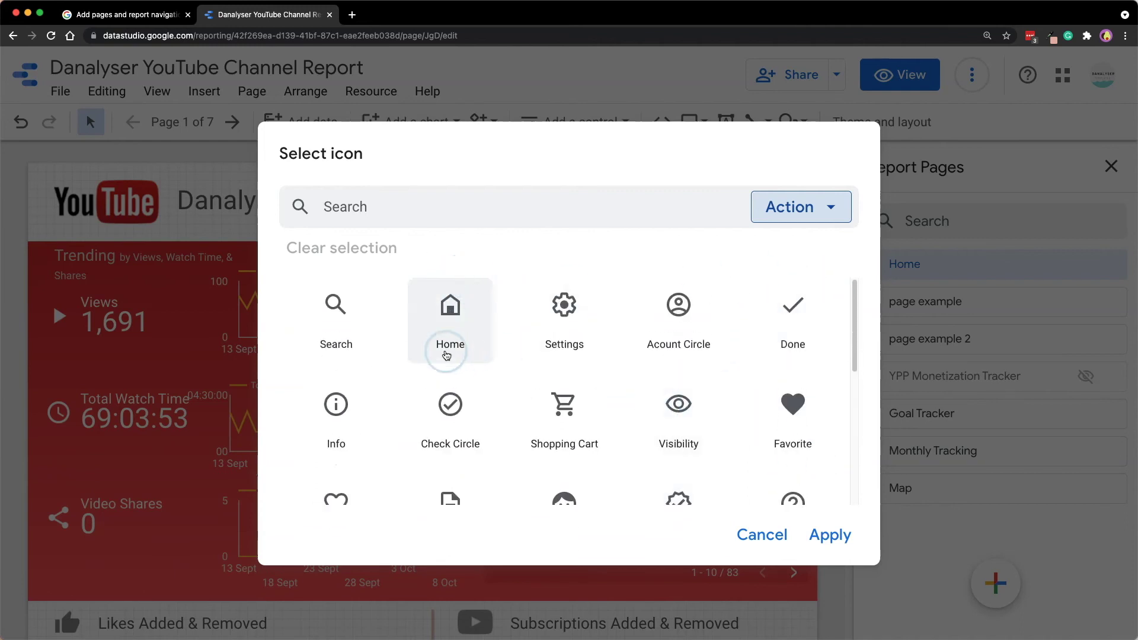
click(436, 325)
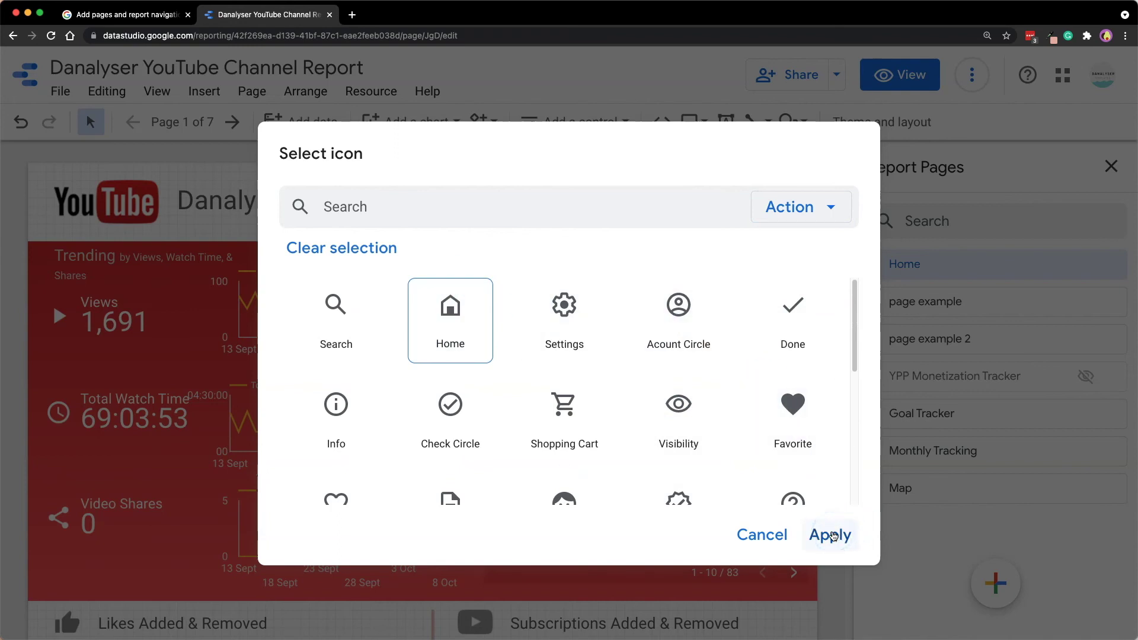
- Apply the house icon to the Home page and preview the report in View mode
click(831, 535)
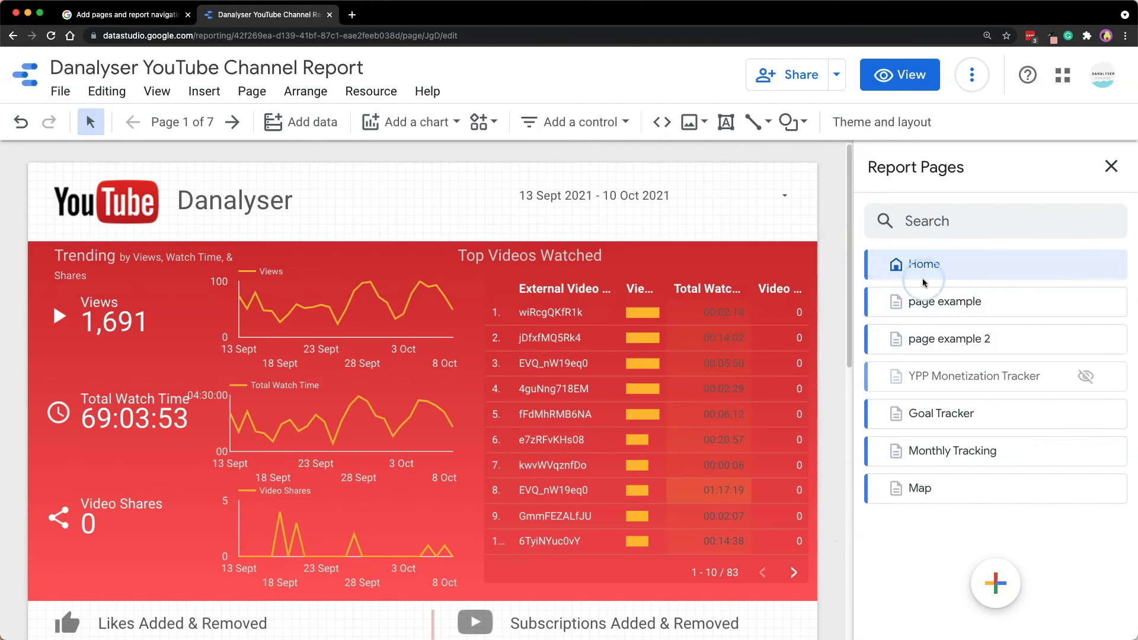
click(895, 74)
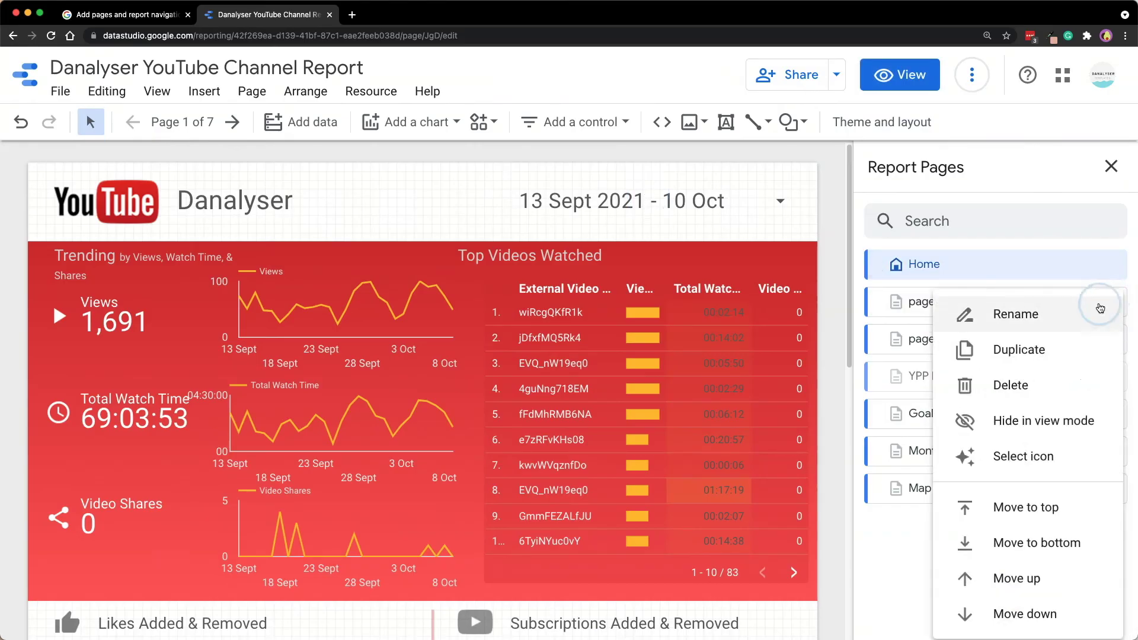
- Hide page 'example' in view mode and delete page 'example 2' from the report
click(1012, 420)
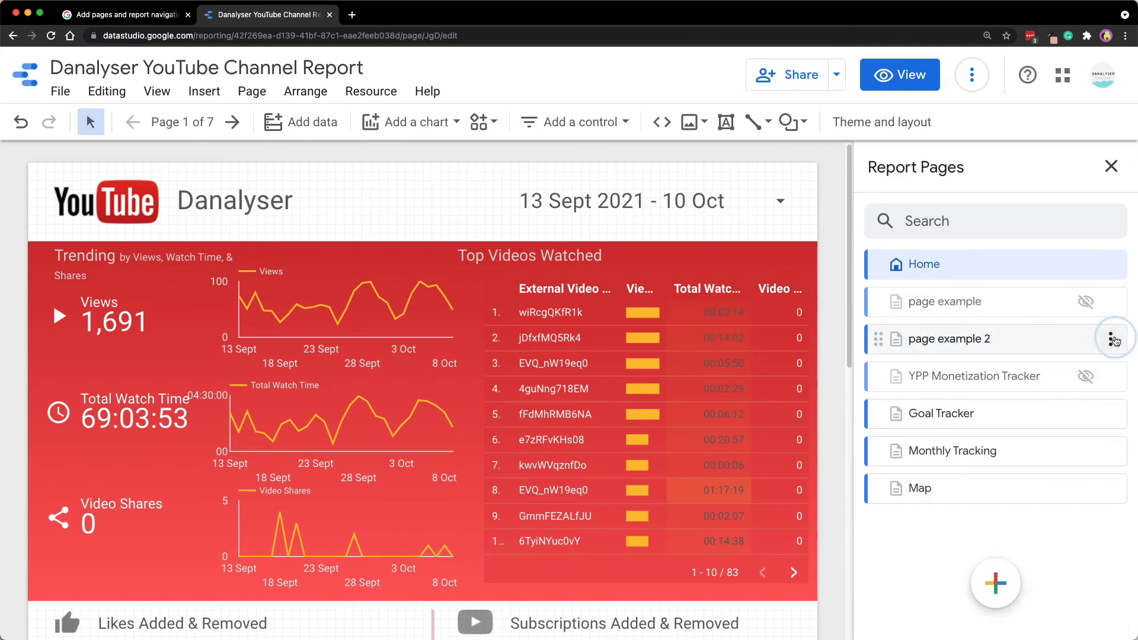
click(1113, 339)
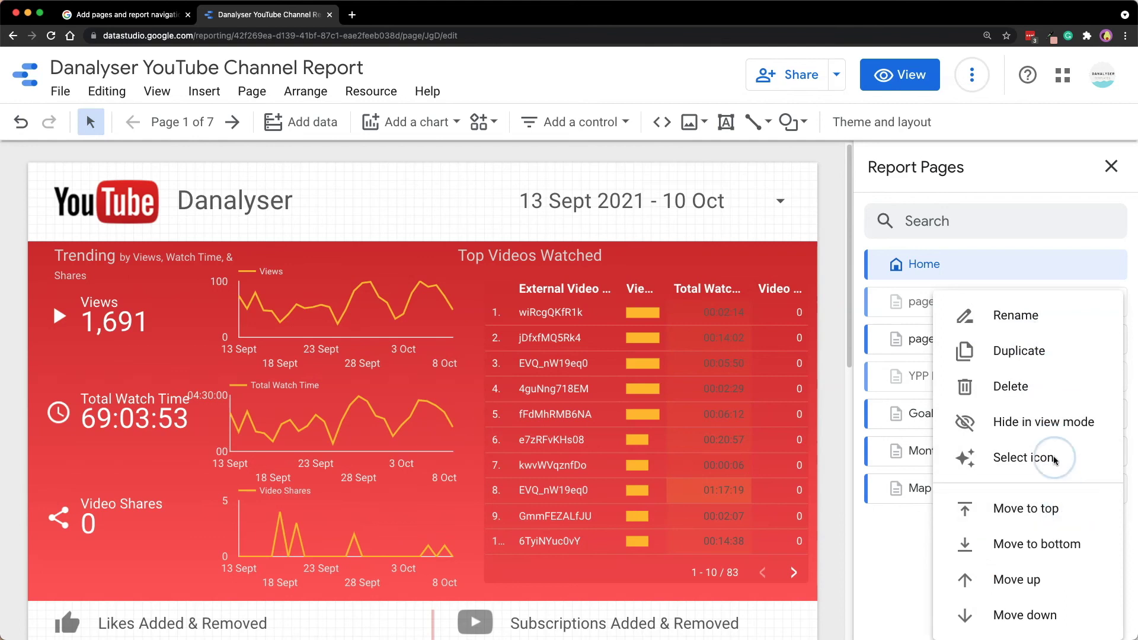
click(1037, 401)
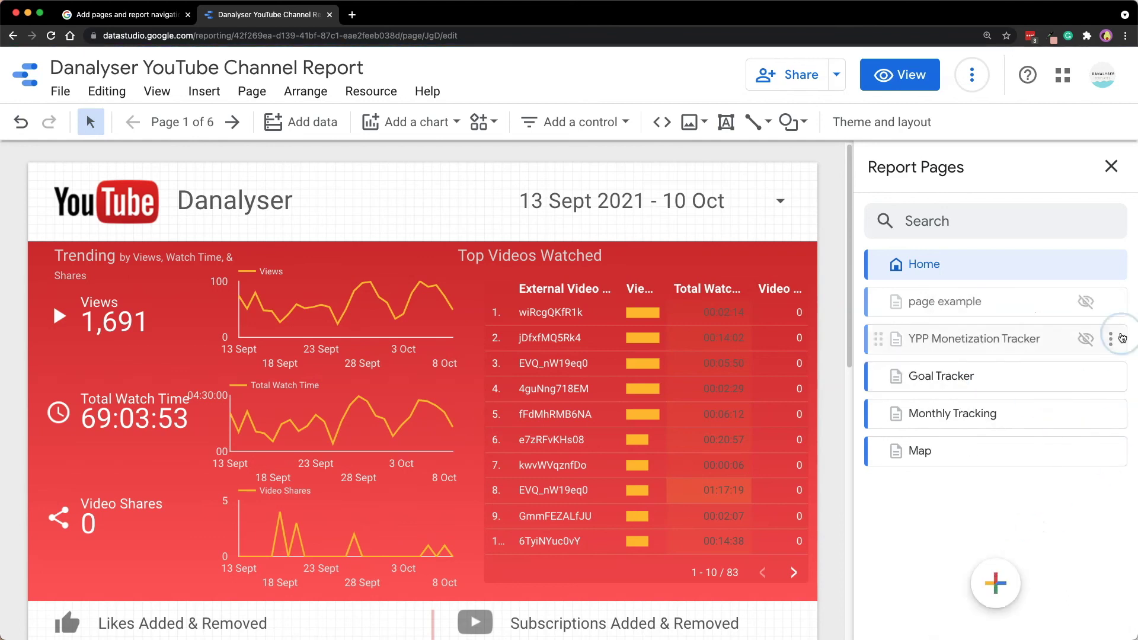